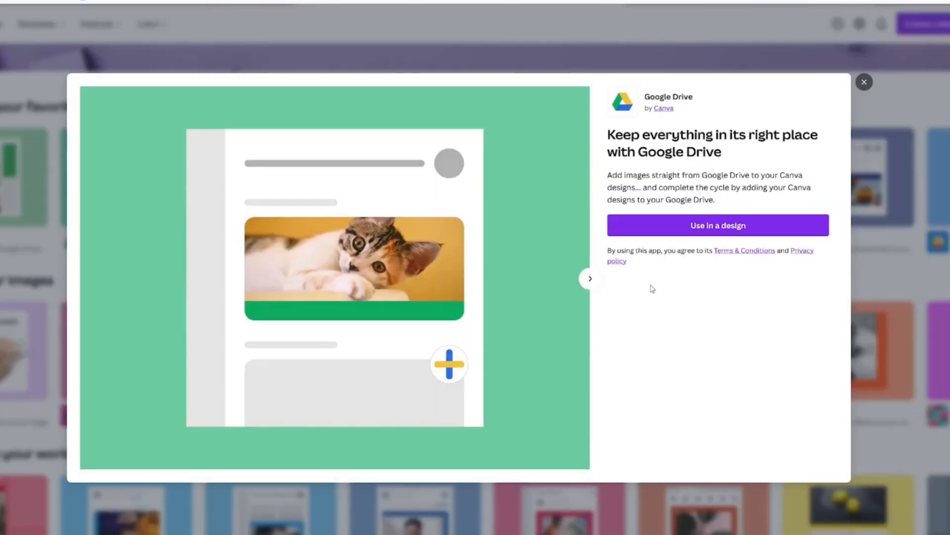
Step: Close the Google Drive app details and open the Google Maps app details
{"action": "left_click", "coordinate": [864, 82]}
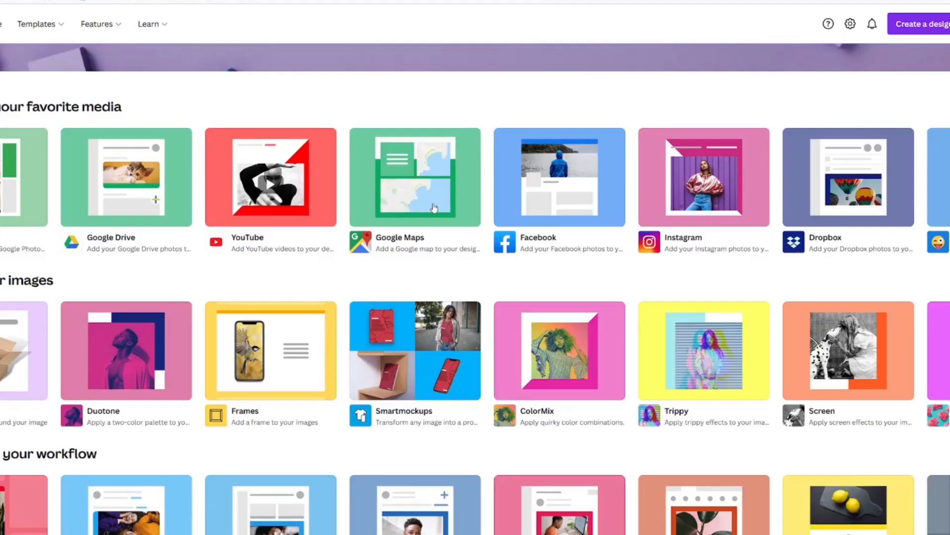
{"action": "left_click", "coordinate": [434, 208]}
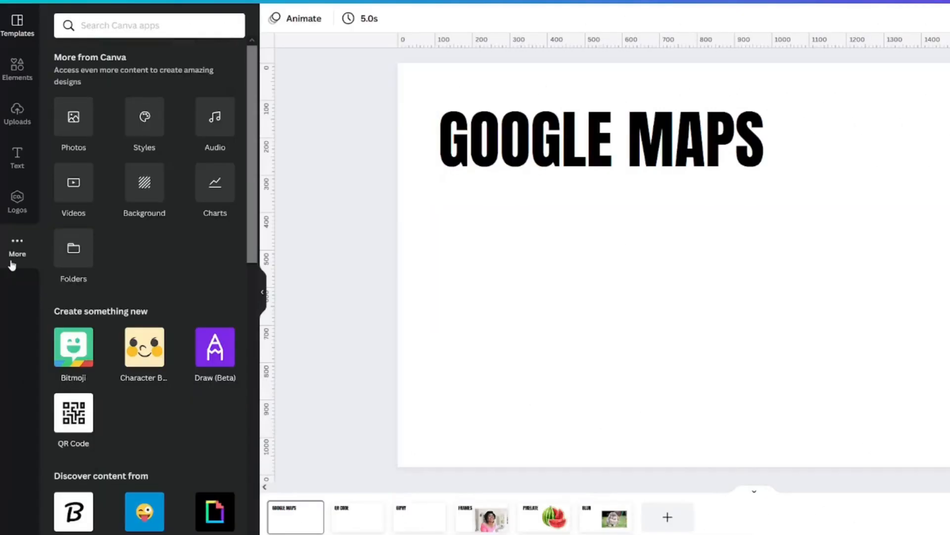
Step: Open Google Maps from Discover content in the editor and activate its place search box
{"action": "scroll", "coordinate": [99, 198], "scroll_direction": "down", "scroll_amount": 4}
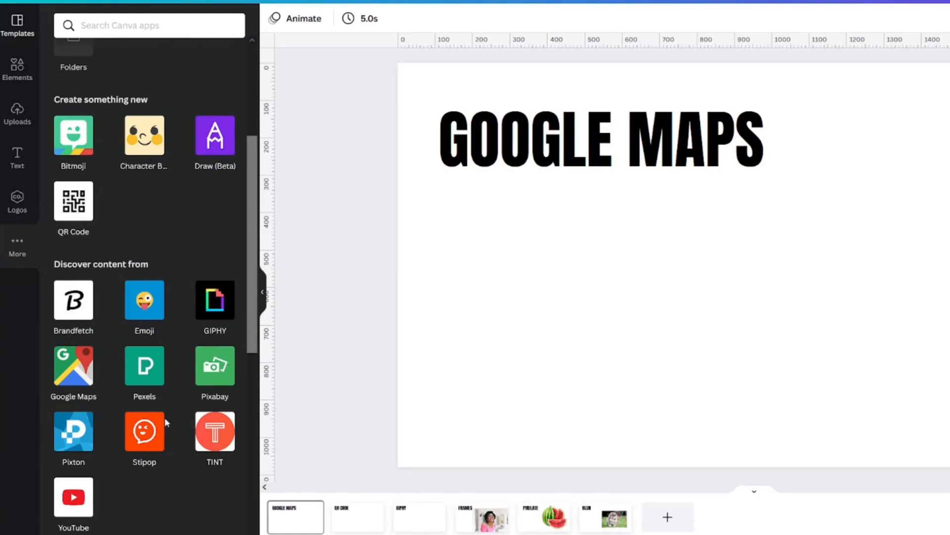
{"action": "left_click", "coordinate": [63, 370]}
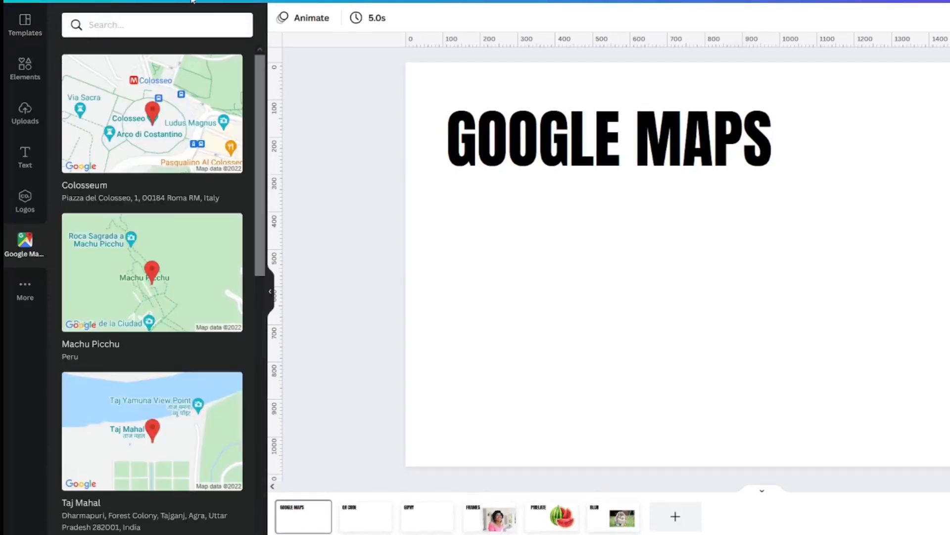
{"action": "left_click", "coordinate": [150, 20]}
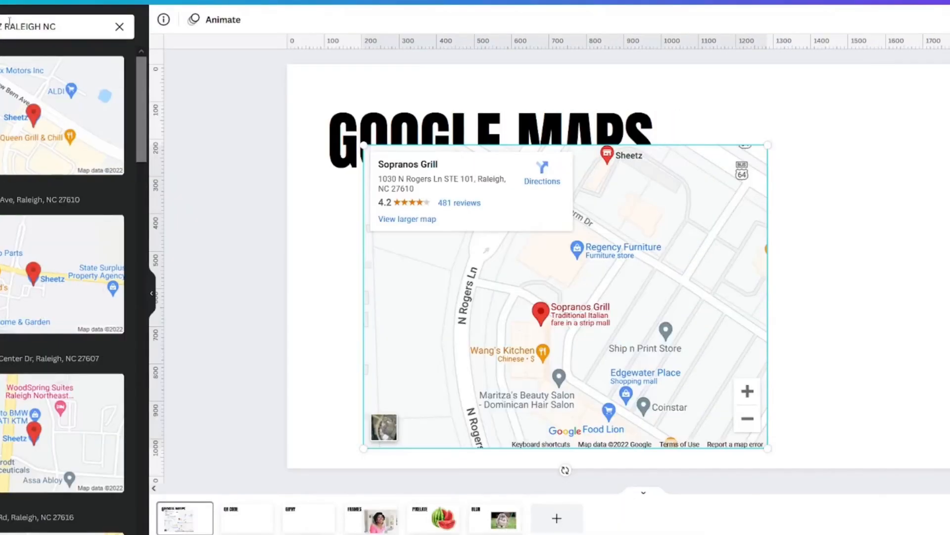
{"action": "triple_click", "coordinate": [127, 20]}
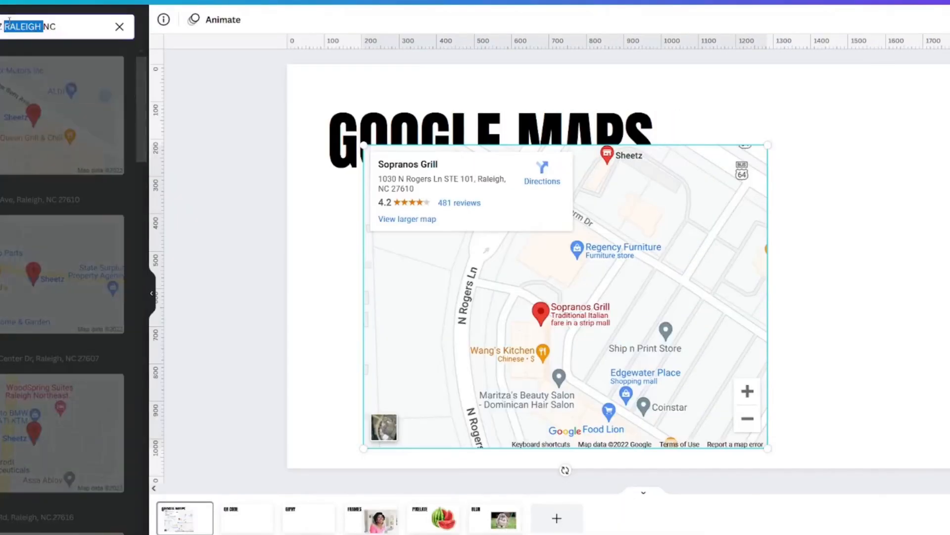
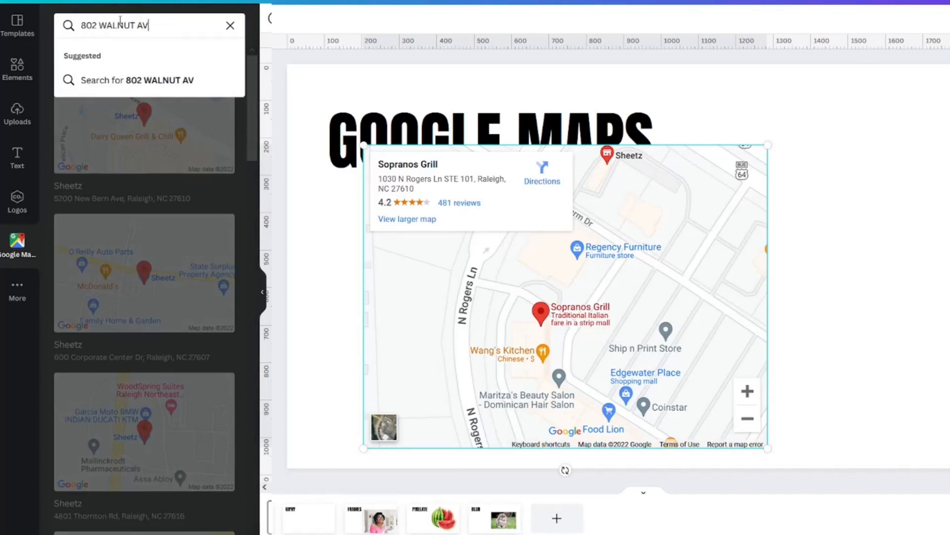
{"action": "key", "text": "Return"}
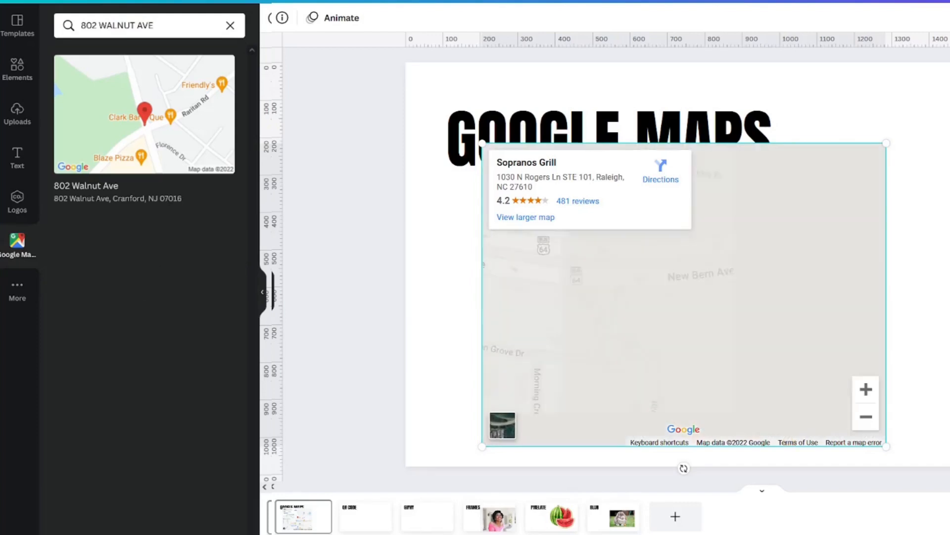
{"action": "key", "text": "Delete"}
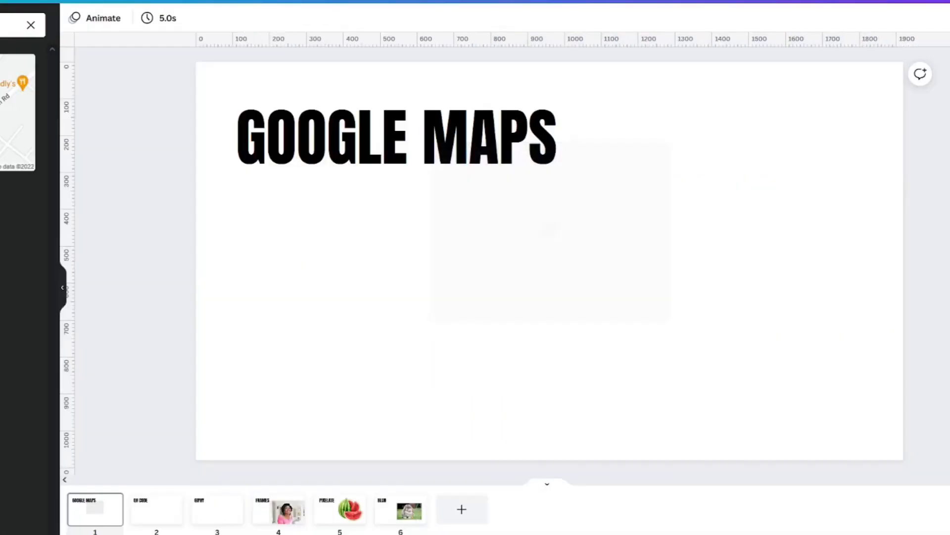
{"action": "key", "text": "ctrl+z"}
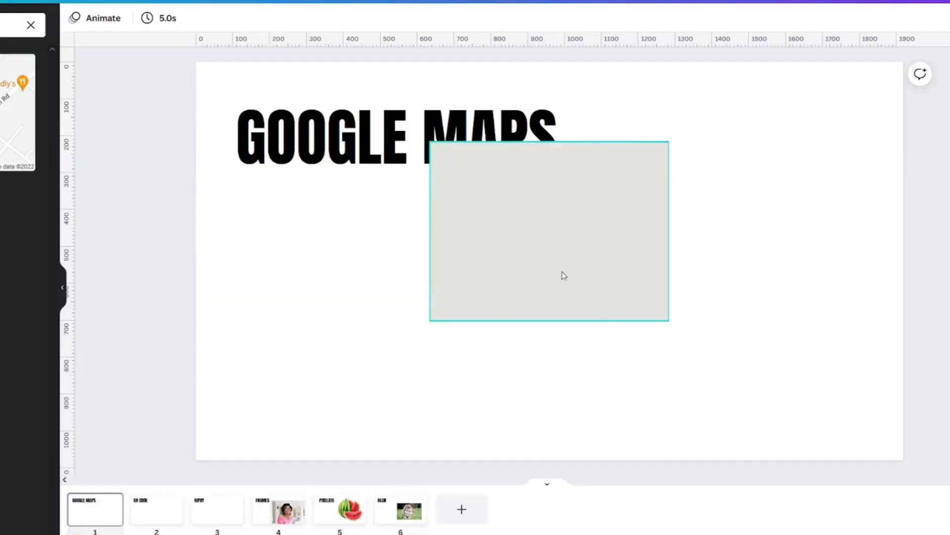
{"action": "left_click", "coordinate": [458, 324]}
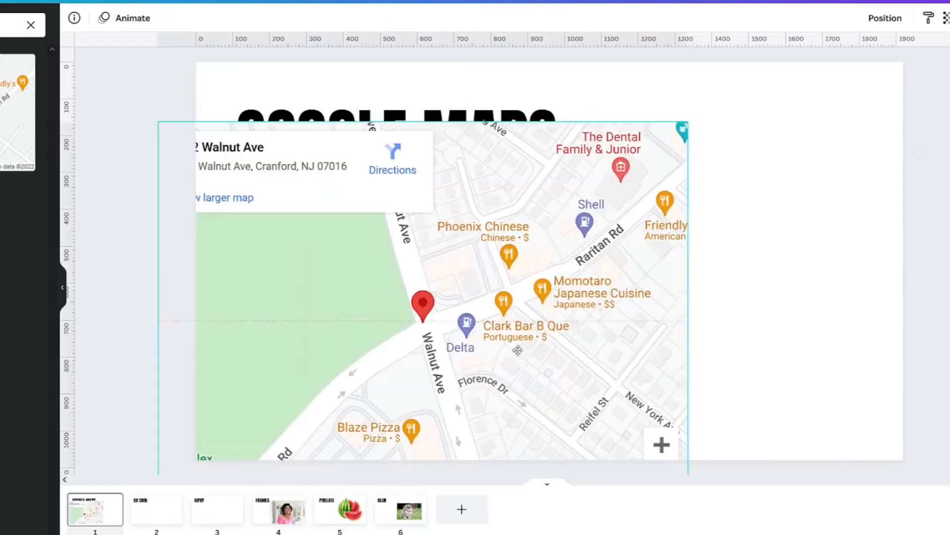
{"action": "left_click_drag", "start_coordinate": [517, 350], "coordinate": [689, 315]}
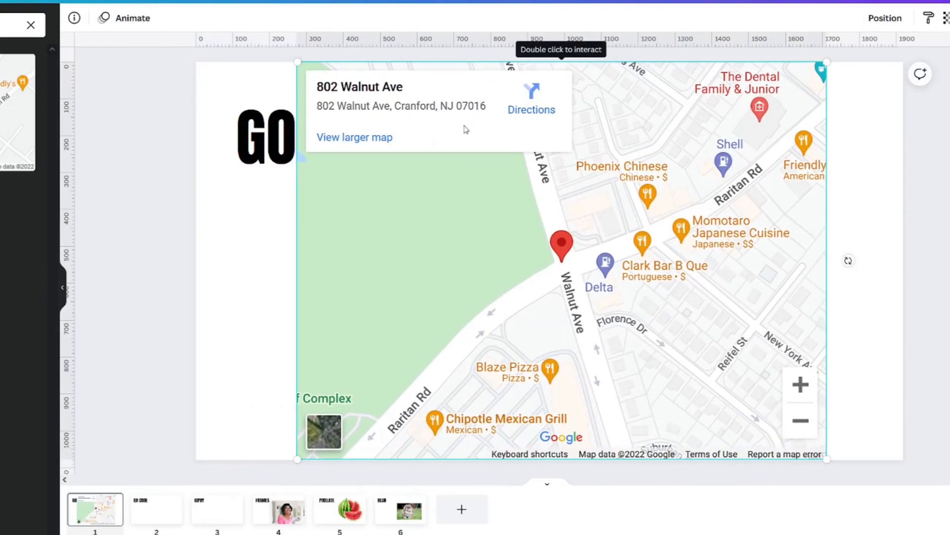
{"action": "left_click_drag", "start_coordinate": [466, 130], "coordinate": [460, 159]}
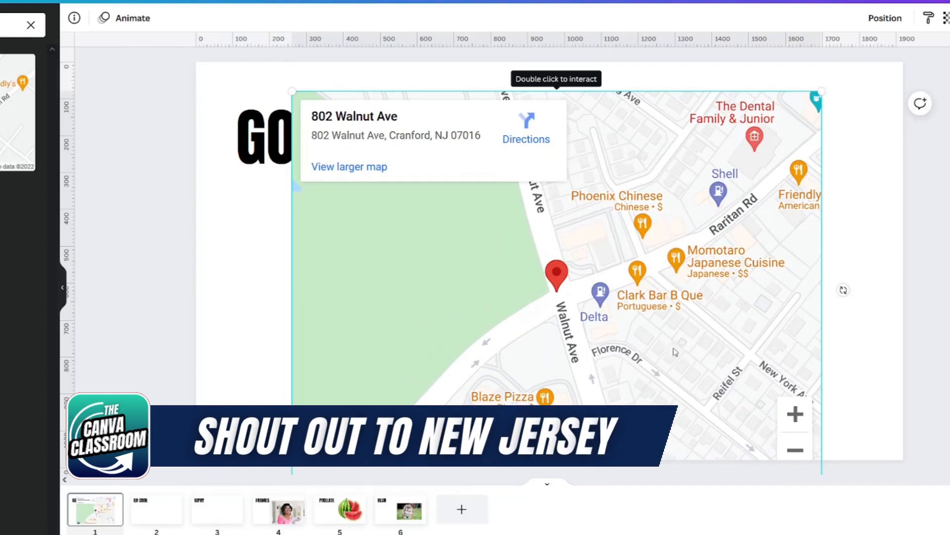
{"action": "left_click_drag", "start_coordinate": [667, 364], "coordinate": [654, 342]}
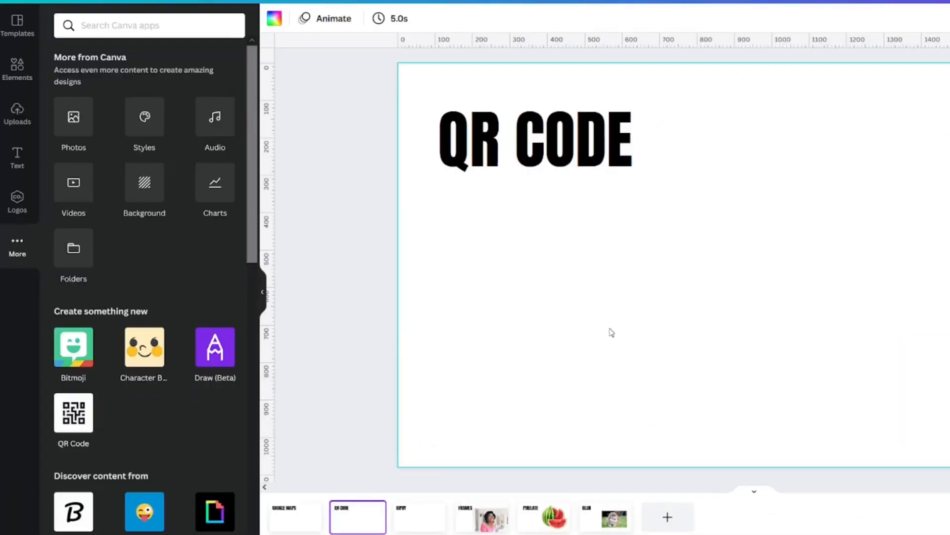
{"action": "left_click", "coordinate": [70, 424]}
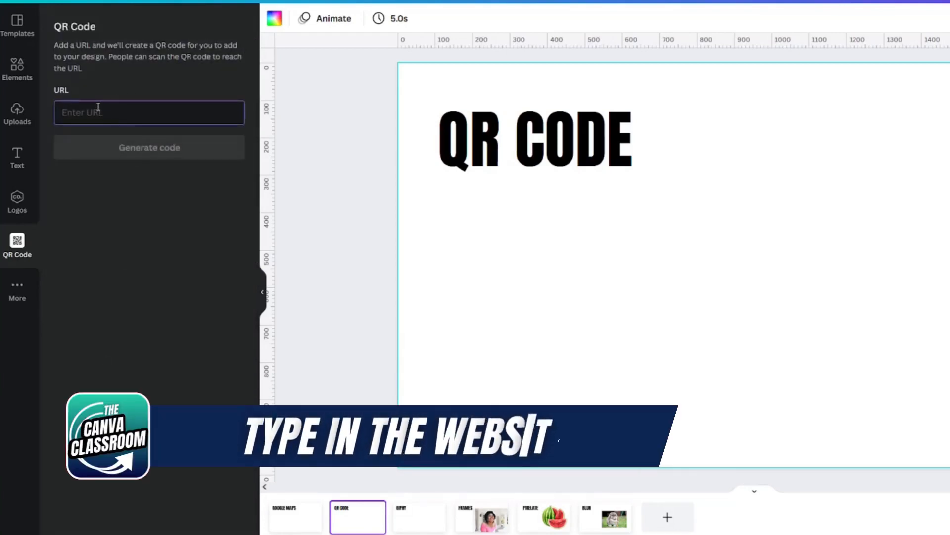
{"action": "type", "text": "WWW.YOUTUBE.COM/"}
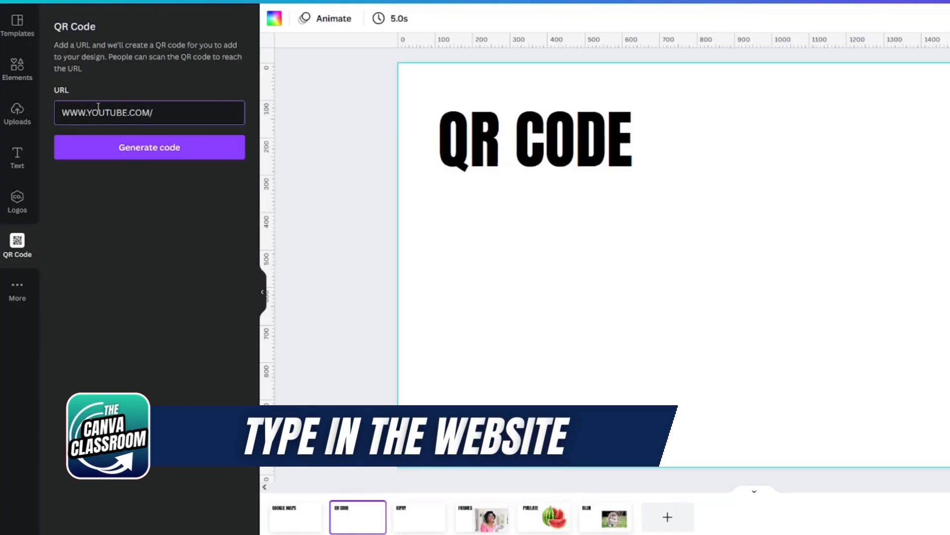
{"action": "type", "text": "C/THECANVACLASSROOM"}
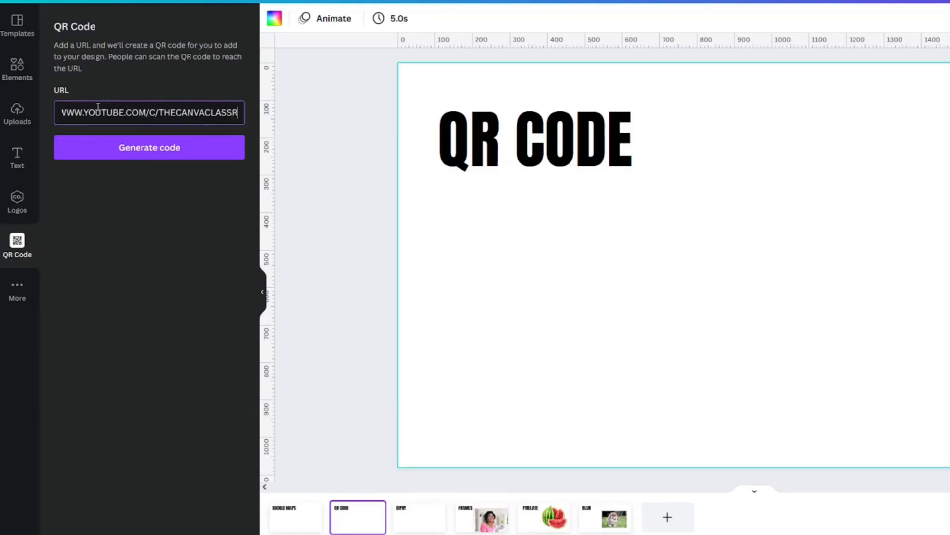
{"action": "left_click", "coordinate": [159, 158]}
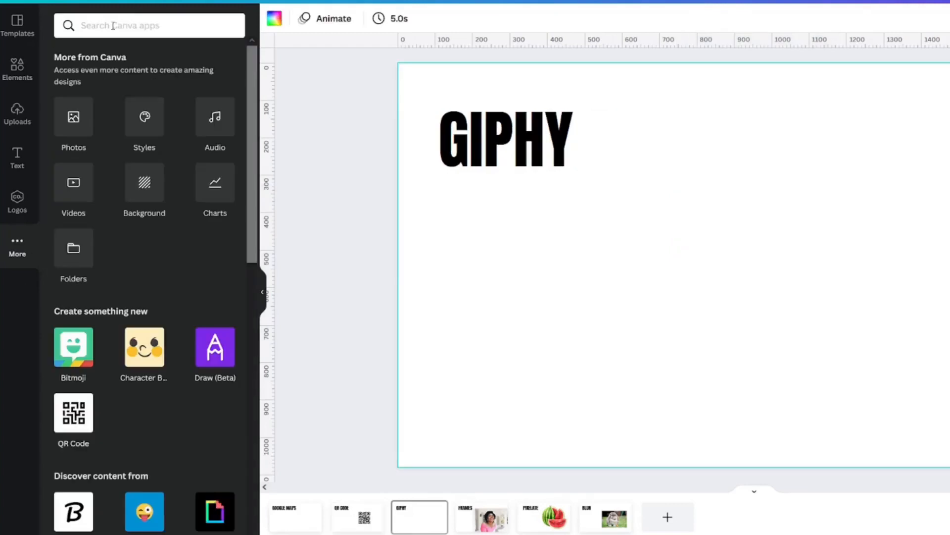
Step: Find the GIPHY app by searching apps for 'GI' and open it
{"action": "left_click", "coordinate": [112, 25]}
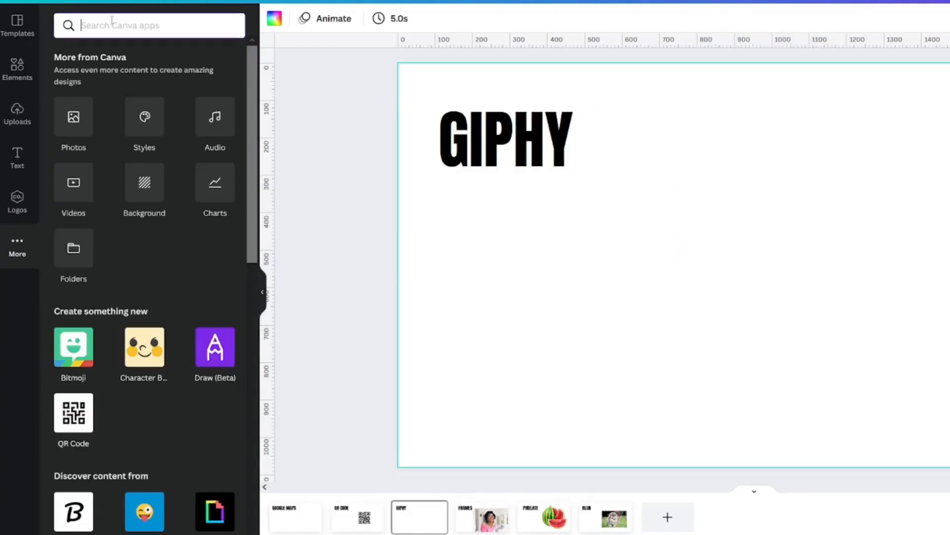
{"action": "type", "text": "GIPHY"}
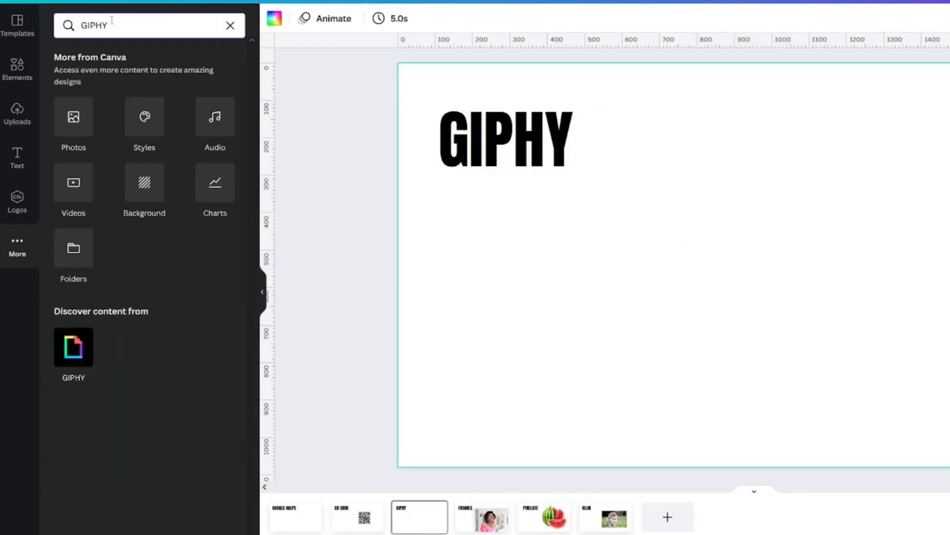
{"action": "left_click", "coordinate": [73, 349]}
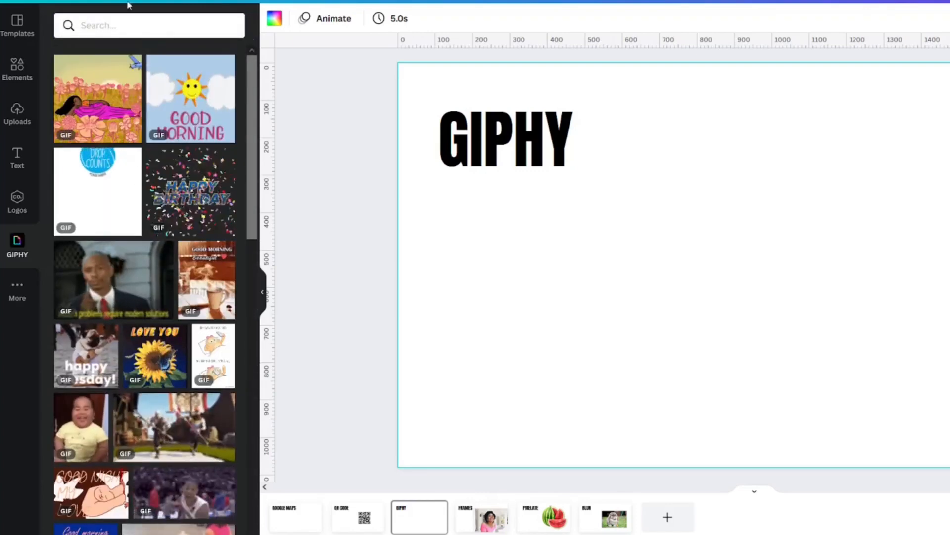
Step: Search GIPHY for 'DANCING STICKER' and add the dancing kid sticker to the page
{"action": "left_click", "coordinate": [120, 22]}
{"action": "type", "text": "DANCING"}
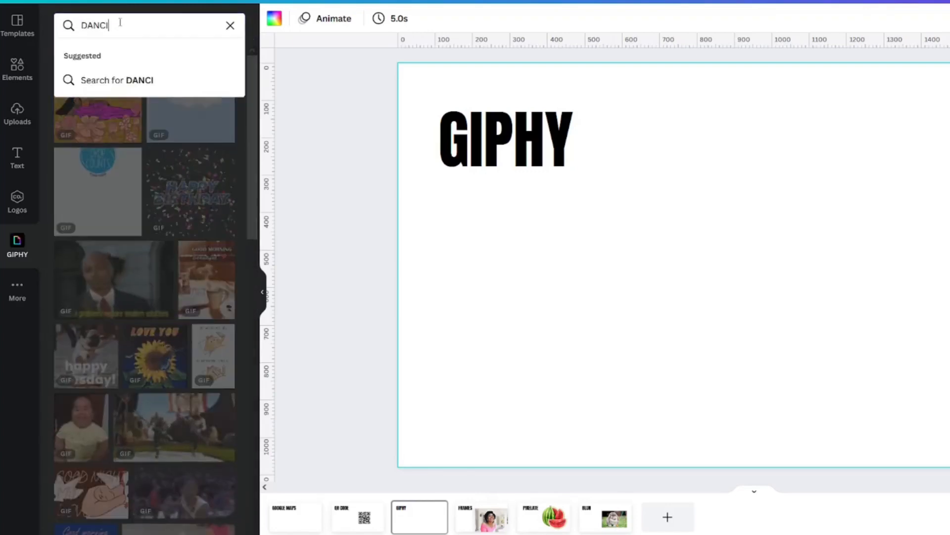
{"action": "key", "text": "Return"}
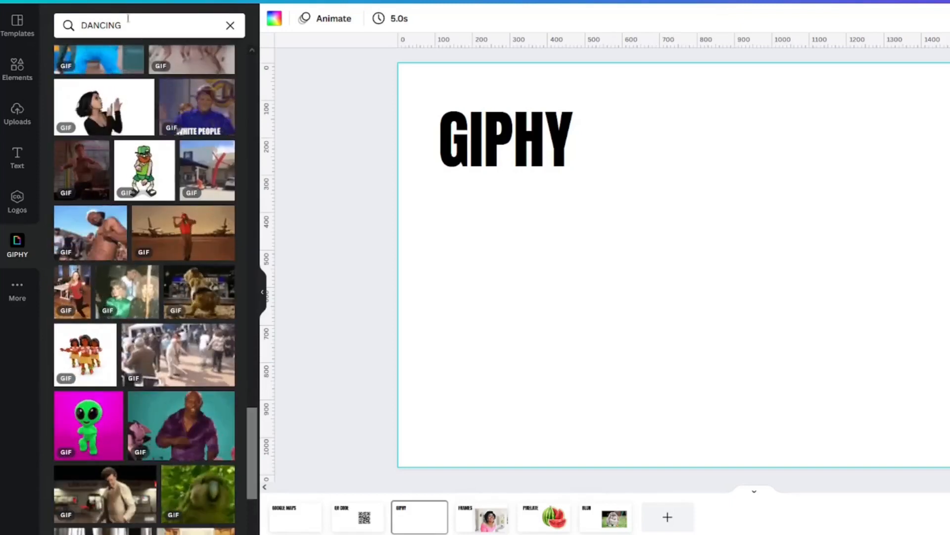
{"action": "left_click", "coordinate": [128, 20]}
{"action": "type", "text": "STICKER"}
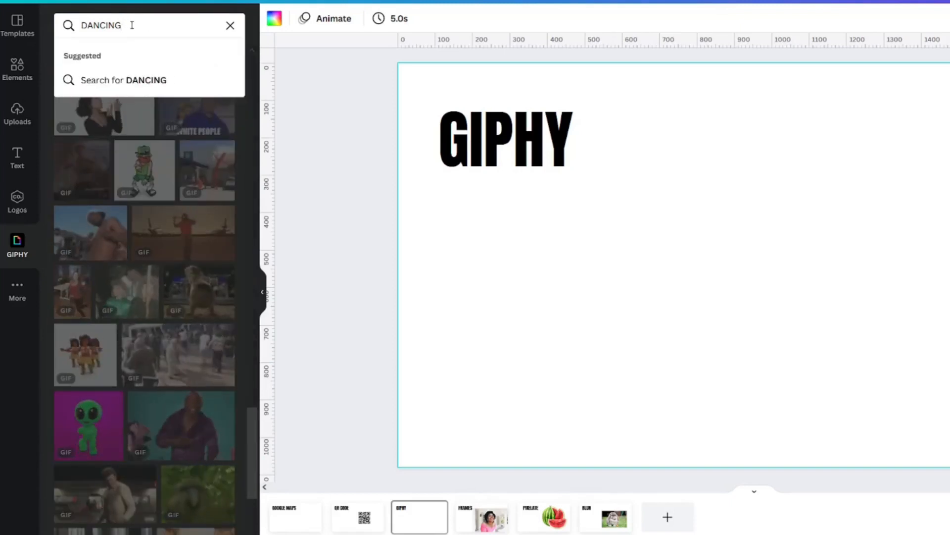
{"action": "key", "text": "Return"}
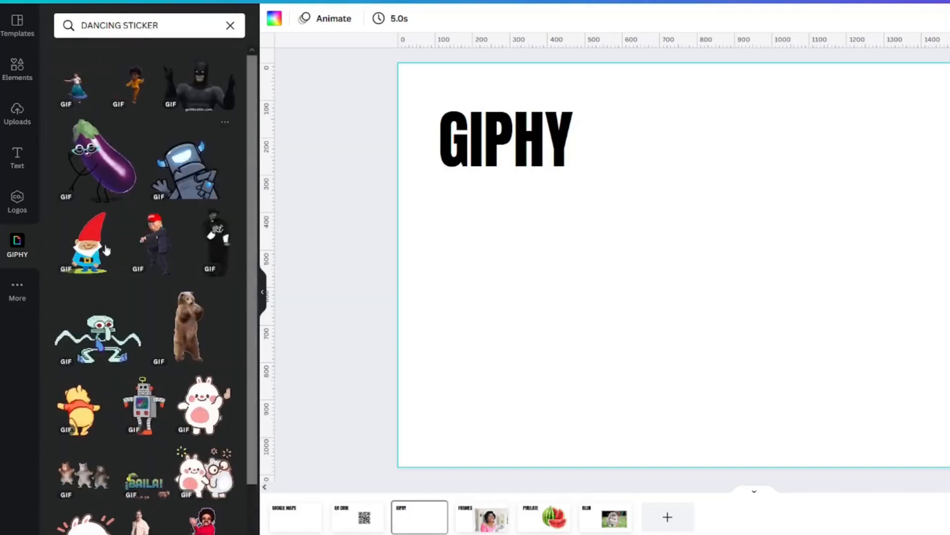
{"action": "left_click", "coordinate": [133, 87]}
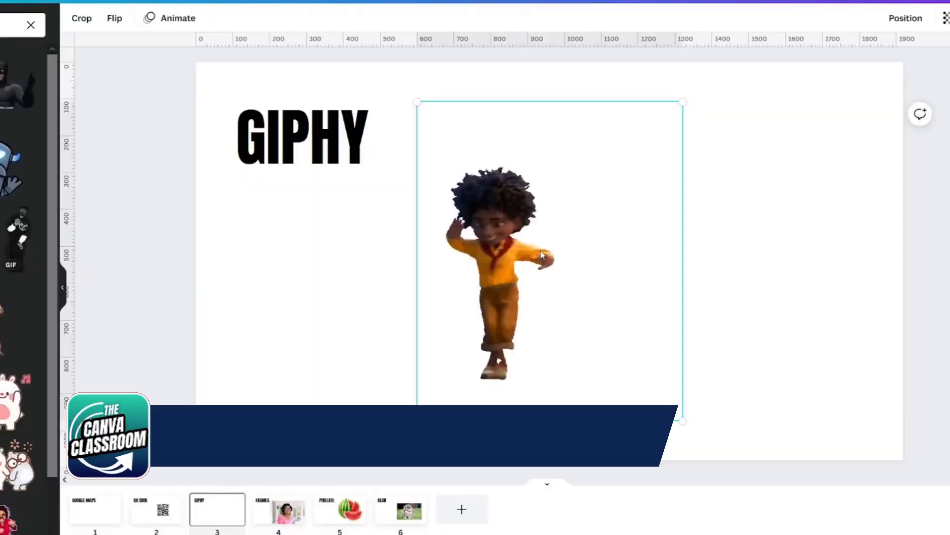
Step: Add a large 'DANCING' text box and colour it pink
{"action": "left_click", "coordinate": [781, 232]}
{"action": "key", "text": "t"}
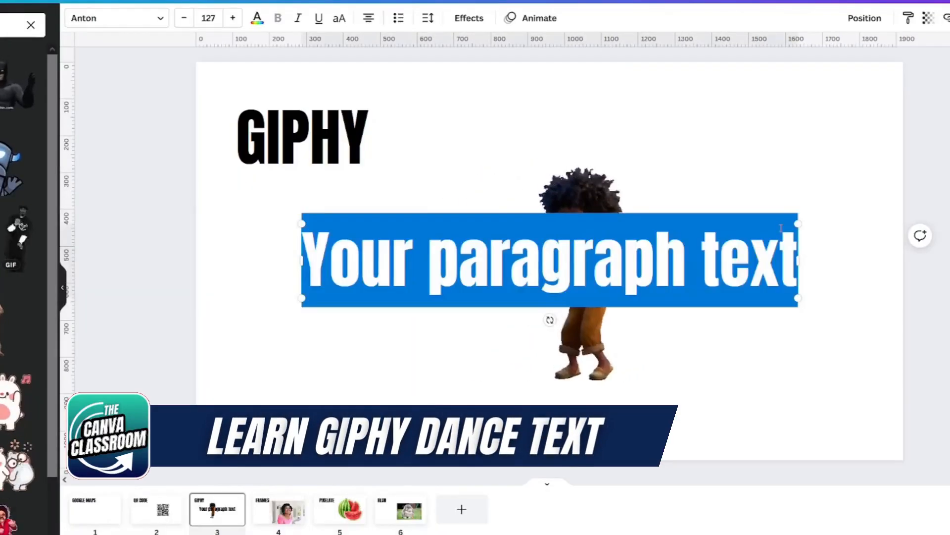
{"action": "type", "text": "DANCING"}
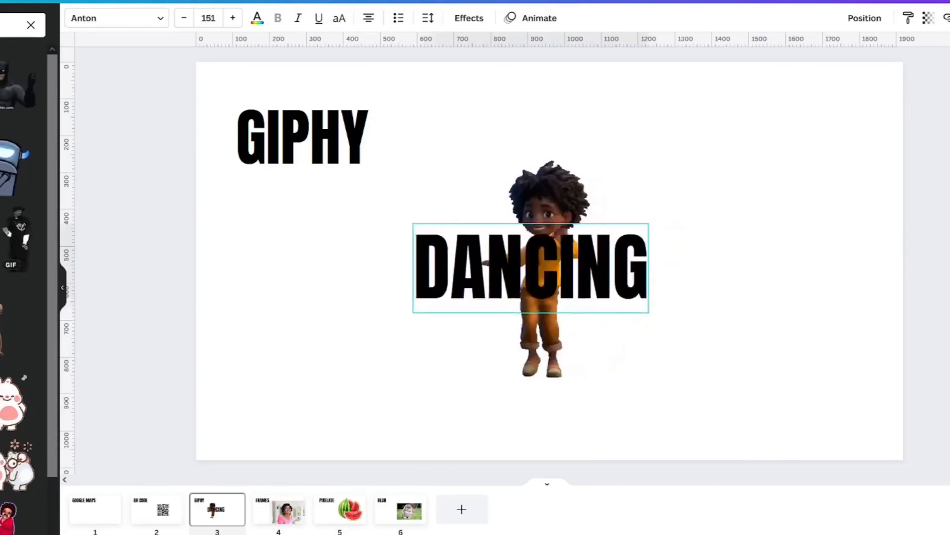
{"action": "left_click_drag", "start_coordinate": [414, 312], "coordinate": [325, 345]}
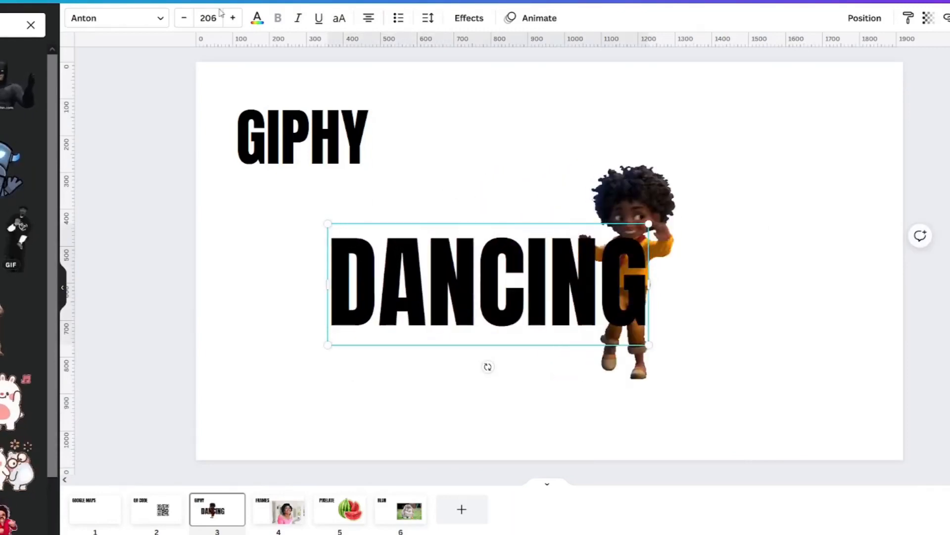
{"action": "left_click", "coordinate": [257, 18]}
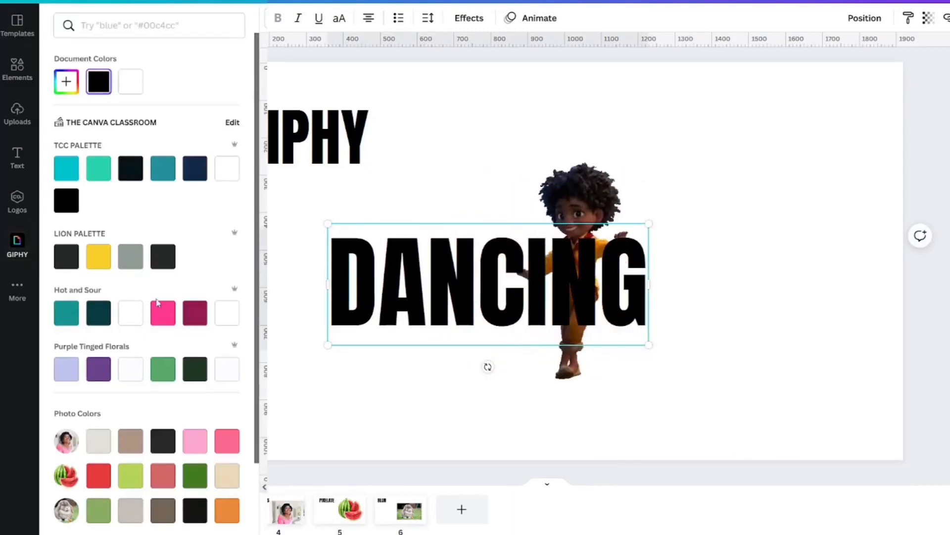
{"action": "left_click", "coordinate": [162, 312]}
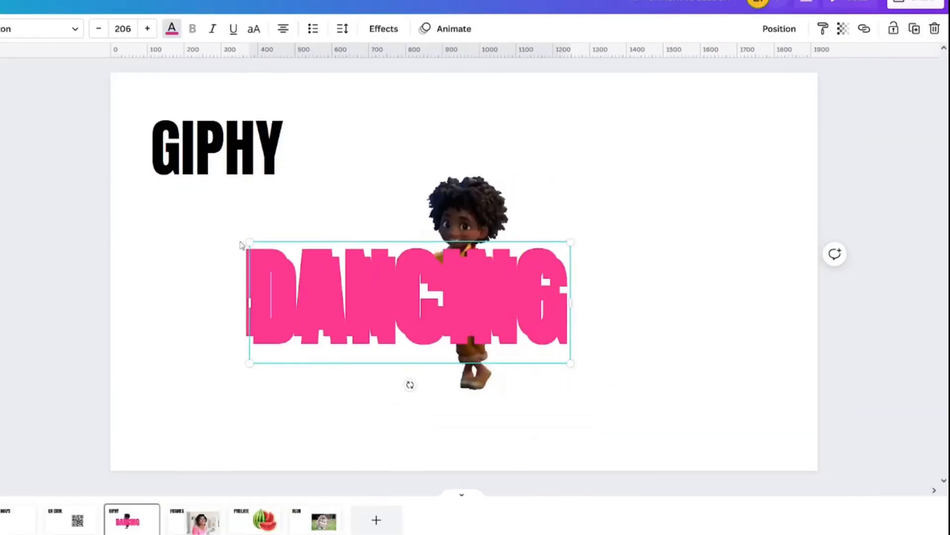
Step: Give a copy of DANCING the Hollow effect and pull it off the solid one
{"action": "left_click", "coordinate": [384, 27]}
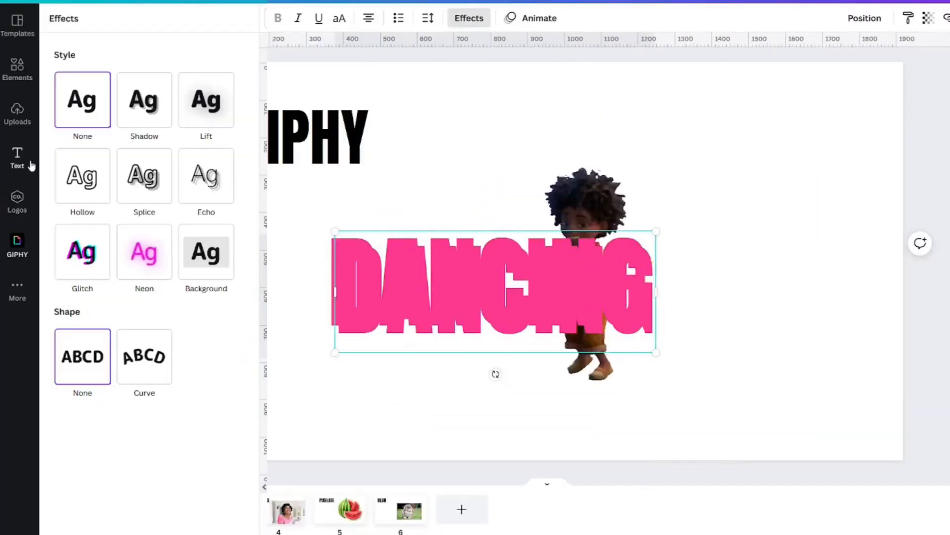
{"action": "left_click", "coordinate": [82, 176]}
{"action": "left_click_drag", "start_coordinate": [427, 304], "coordinate": [546, 376]}
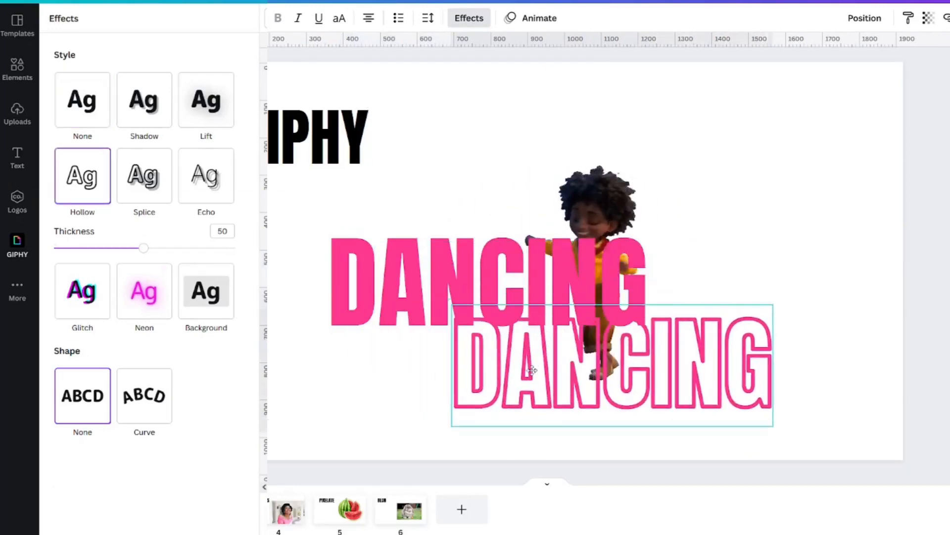
Step: Send the solid pink DANCING behind the dancer and lay the hollow copy over it
{"action": "left_click", "coordinate": [350, 288]}
{"action": "left_click_drag", "start_coordinate": [246, 269], "coordinate": [268, 264]}
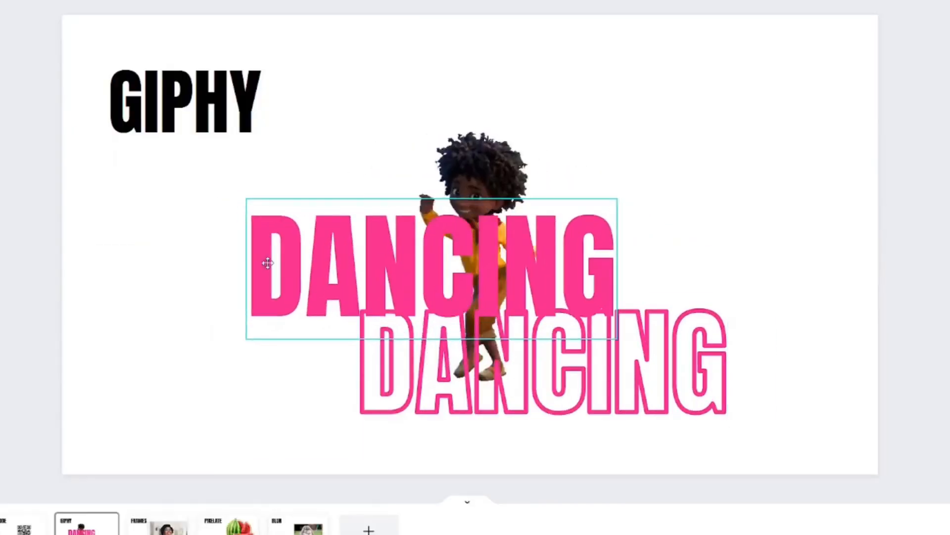
{"action": "right_click", "coordinate": [279, 262]}
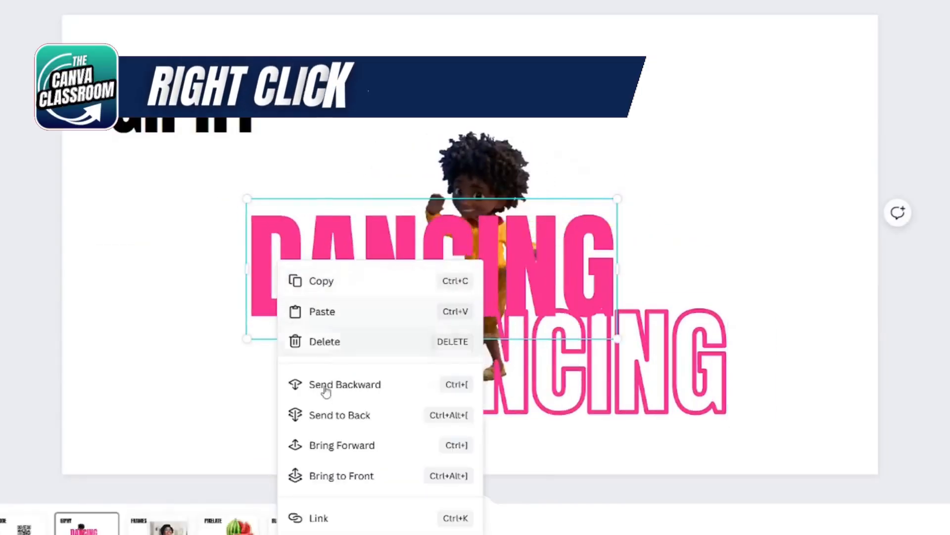
{"action": "left_click", "coordinate": [339, 416]}
{"action": "left_click", "coordinate": [431, 363]}
{"action": "left_click_drag", "start_coordinate": [507, 401], "coordinate": [402, 317]}
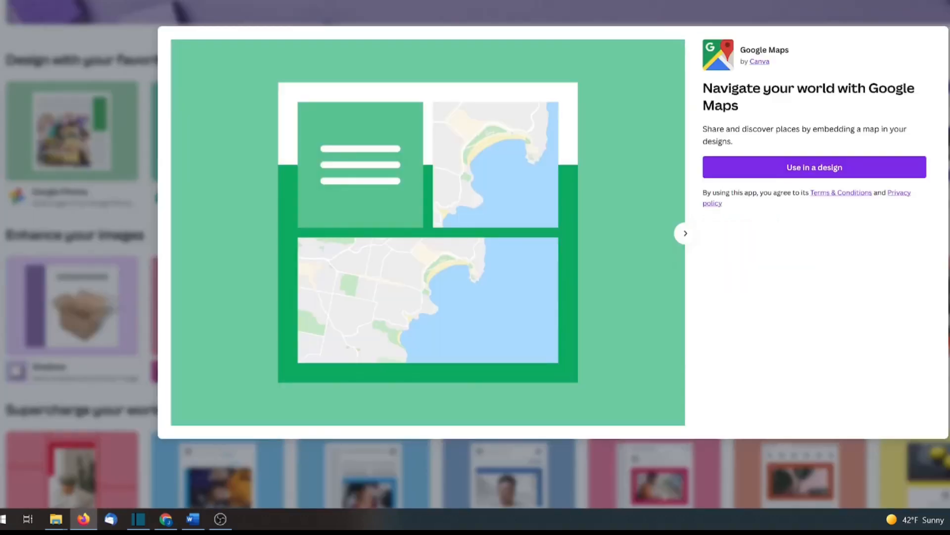
Step: Close the Google Maps preview and replace the GIPHY app search with 'FRAME'
{"action": "left_click", "coordinate": [63, 248]}
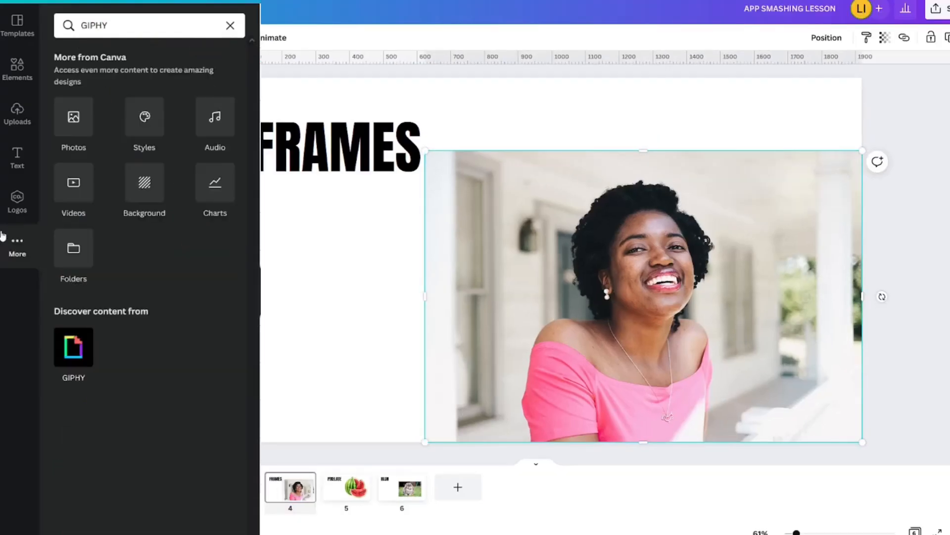
{"action": "double_click", "coordinate": [113, 24]}
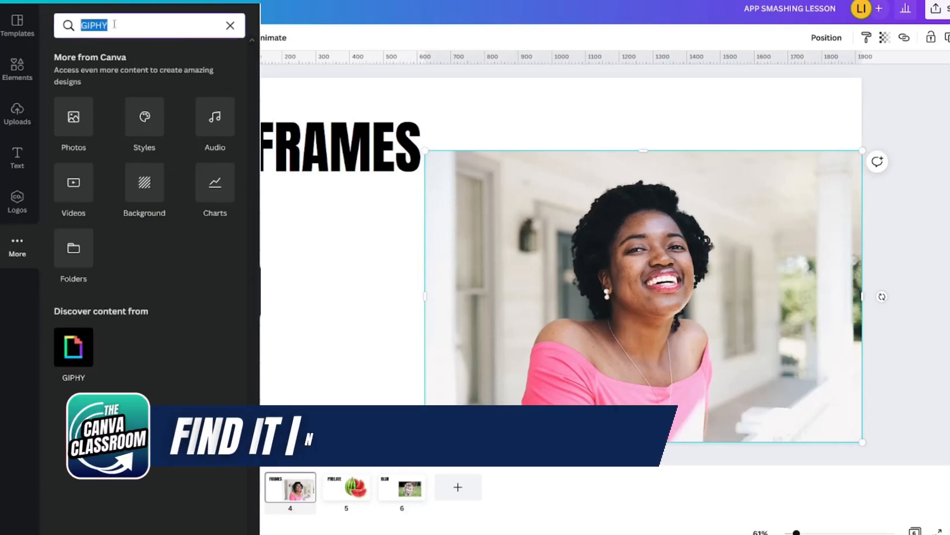
{"action": "type", "text": "FRAME"}
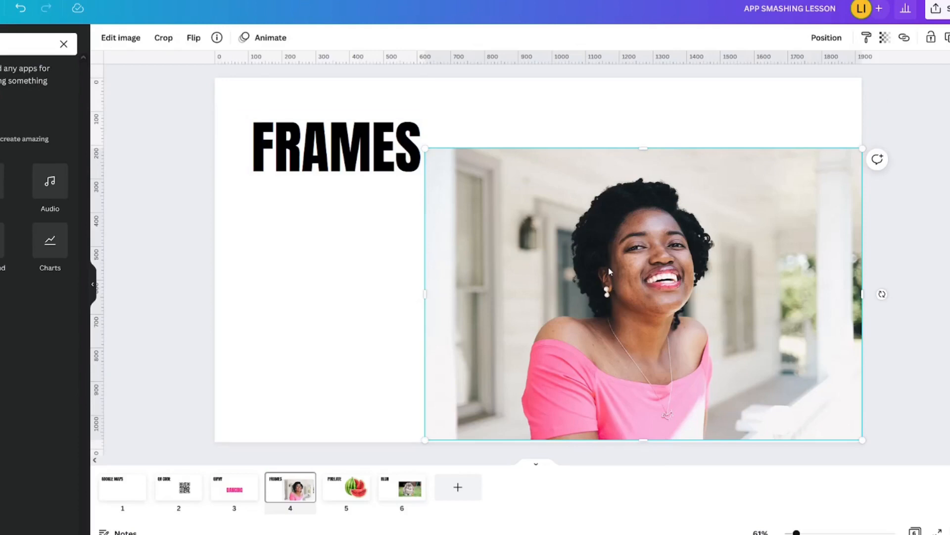
Step: Put the smiling woman's photo in a Laptop frame via the Edit image Frames effect
{"action": "left_click", "coordinate": [107, 36]}
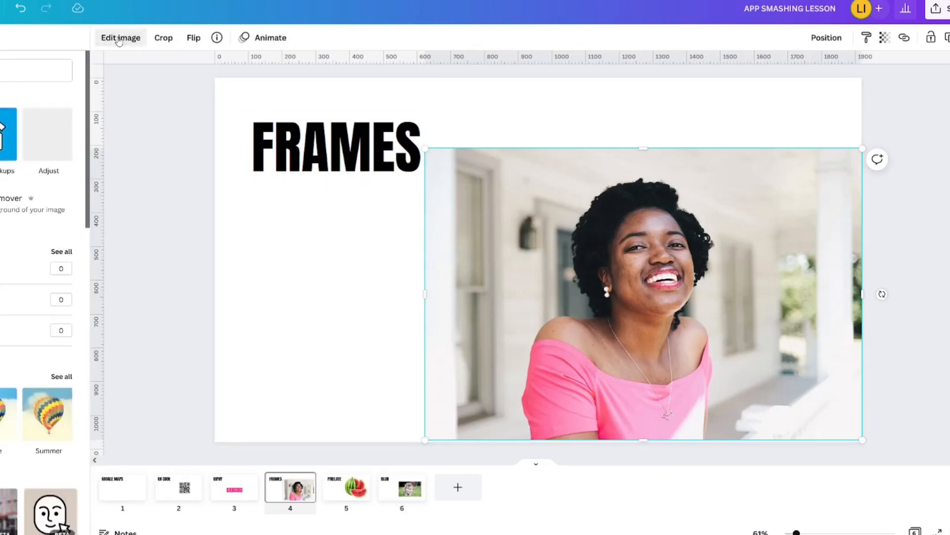
{"action": "left_click", "coordinate": [96, 56]}
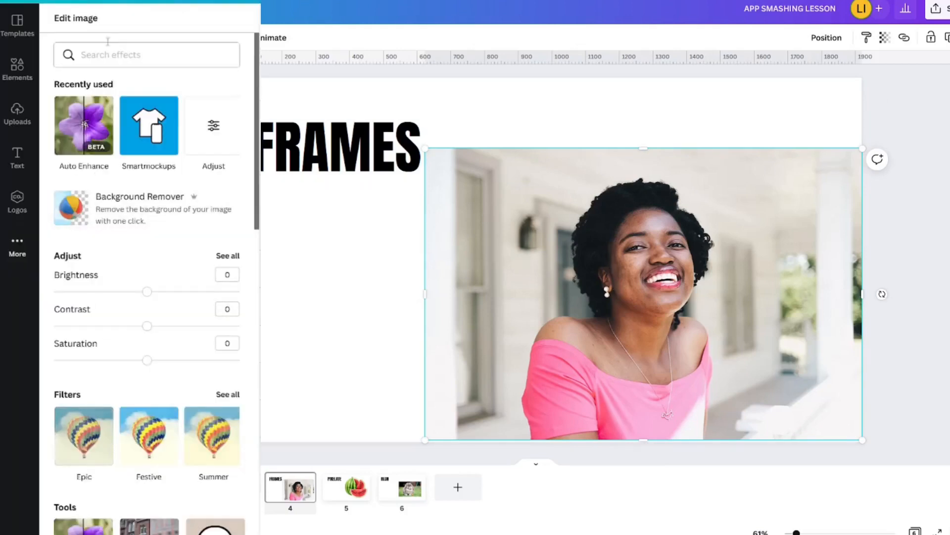
{"action": "type", "text": "FRAME"}
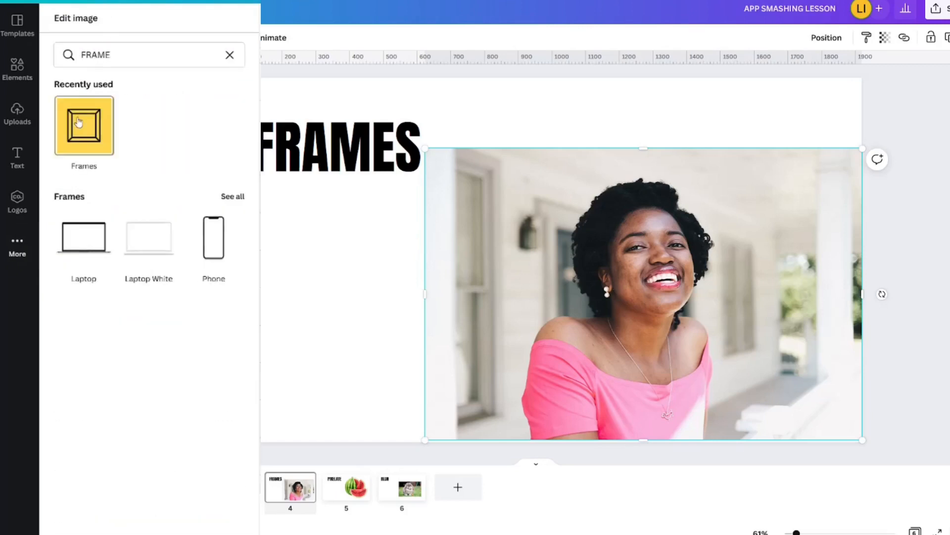
{"action": "left_click", "coordinate": [79, 123]}
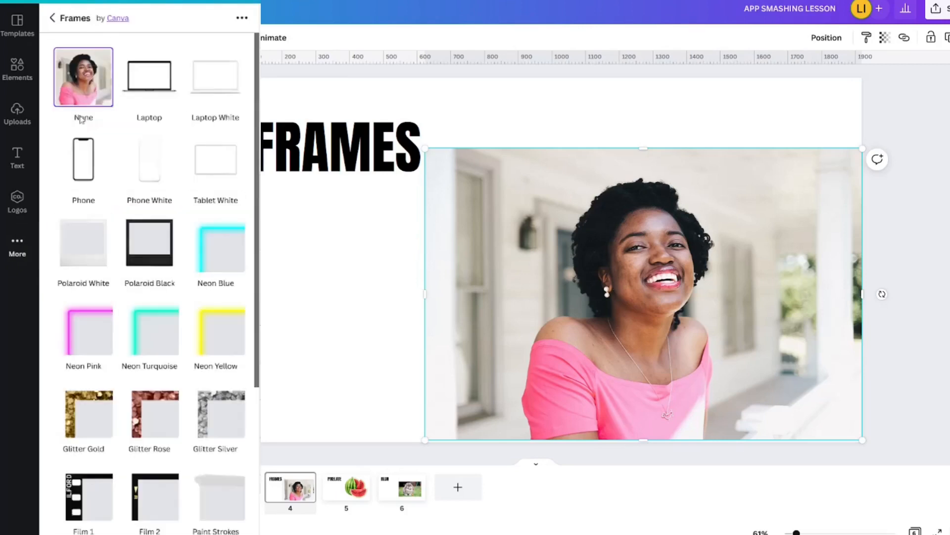
{"action": "left_click", "coordinate": [156, 82]}
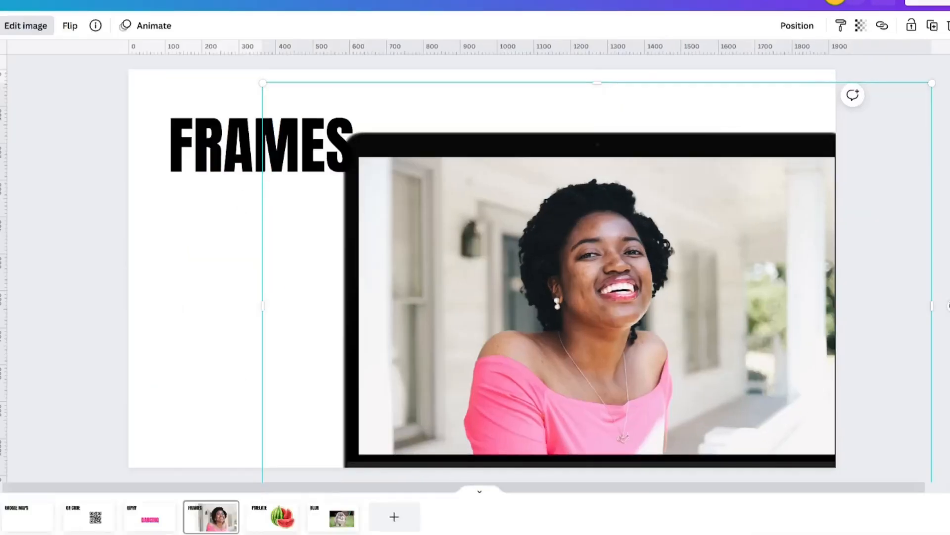
Step: Shrink the laptop-framed photo and move it to the page's right side
{"action": "left_click_drag", "start_coordinate": [464, 293], "coordinate": [382, 237]}
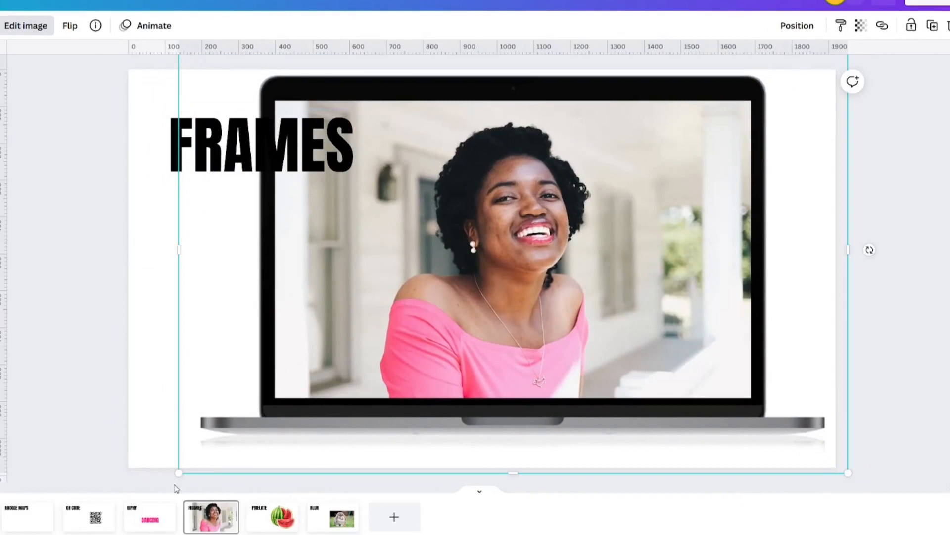
{"action": "left_click_drag", "start_coordinate": [179, 472], "coordinate": [638, 328]}
{"action": "left_click_drag", "start_coordinate": [670, 206], "coordinate": [617, 300]}
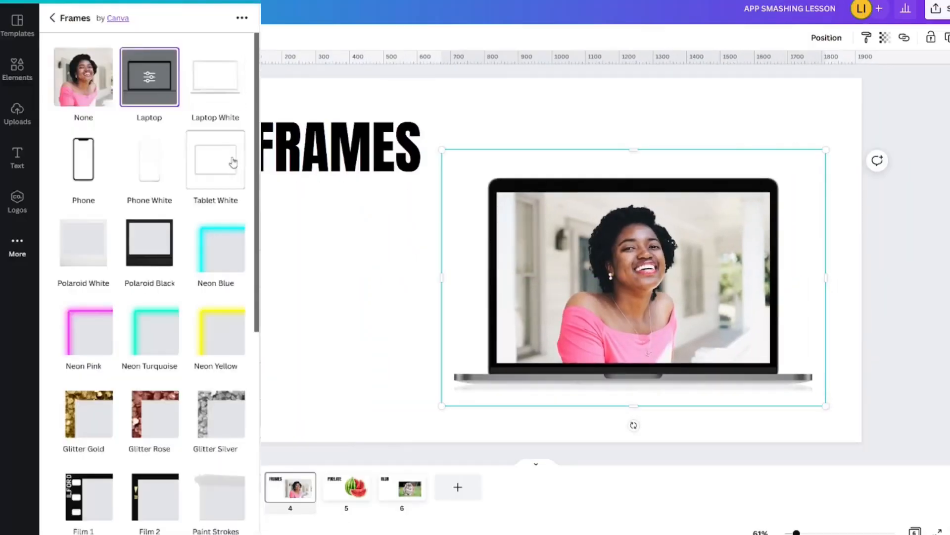
Step: Try Neon Blue, Neon Pink and Polaroid White frames, shifting the photo inside the Polaroid
{"action": "left_click", "coordinate": [204, 247]}
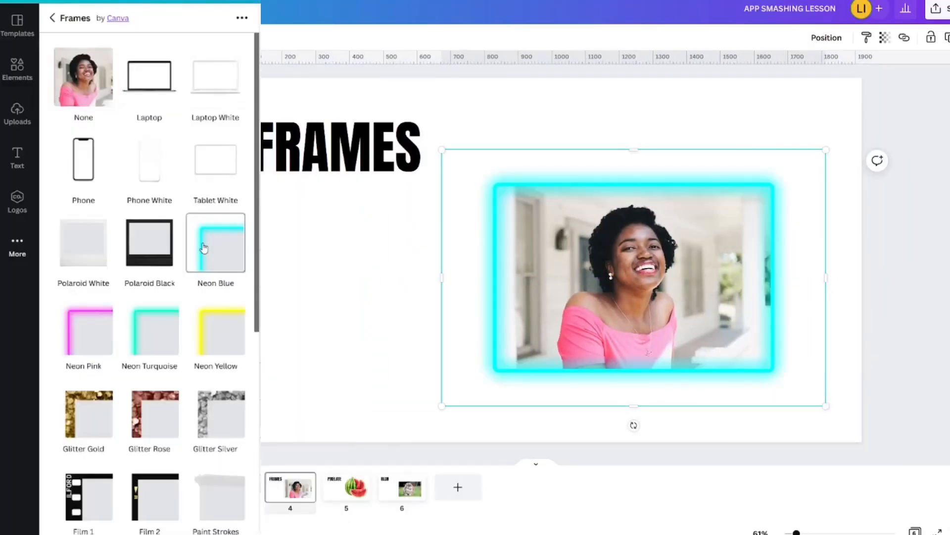
{"action": "left_click", "coordinate": [88, 334]}
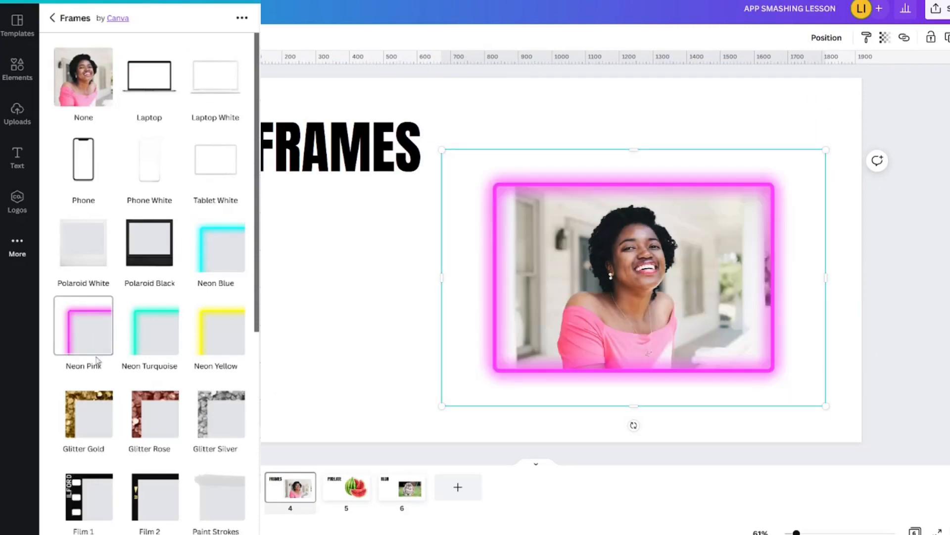
{"action": "left_click", "coordinate": [83, 243]}
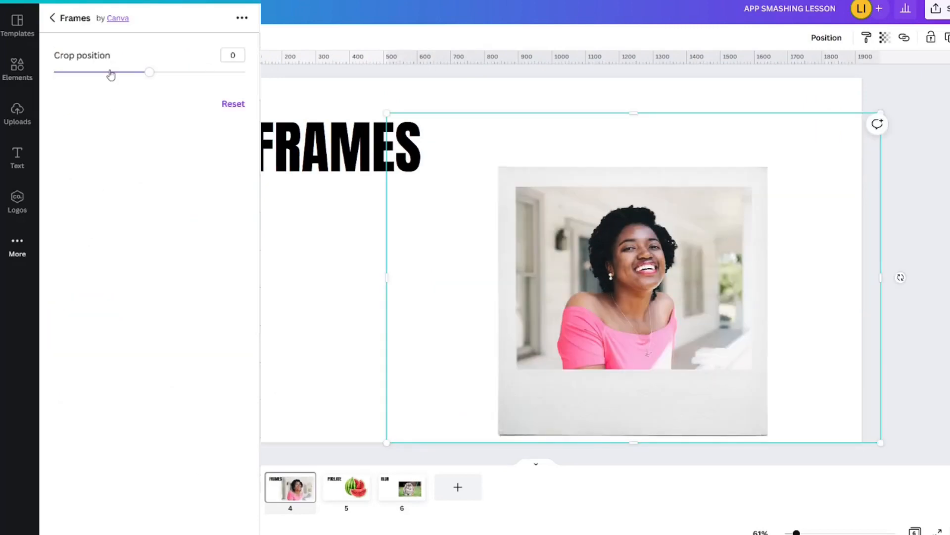
{"action": "left_click_drag", "start_coordinate": [111, 74], "coordinate": [163, 74]}
Step: Switch back to the Laptop frame and set its crop position to 26
{"action": "left_click", "coordinate": [54, 19]}
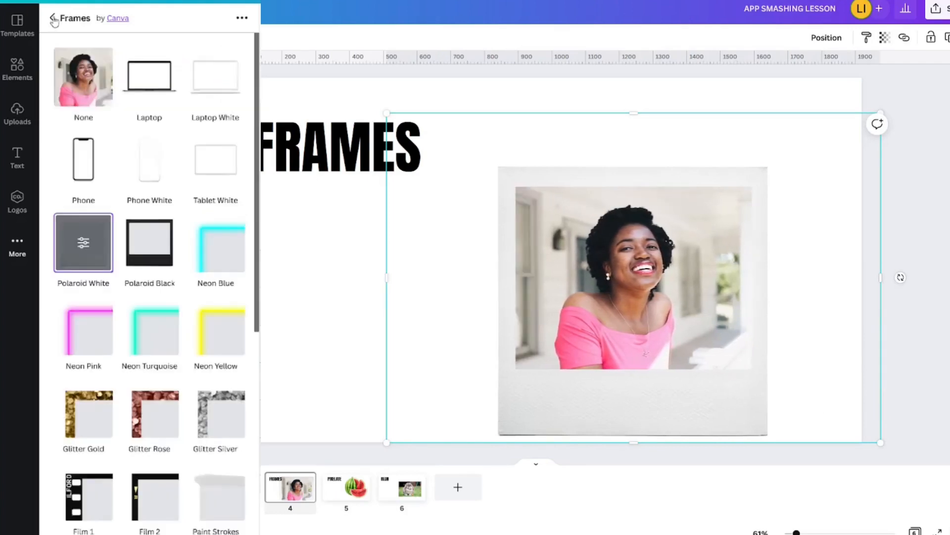
{"action": "left_click", "coordinate": [146, 86]}
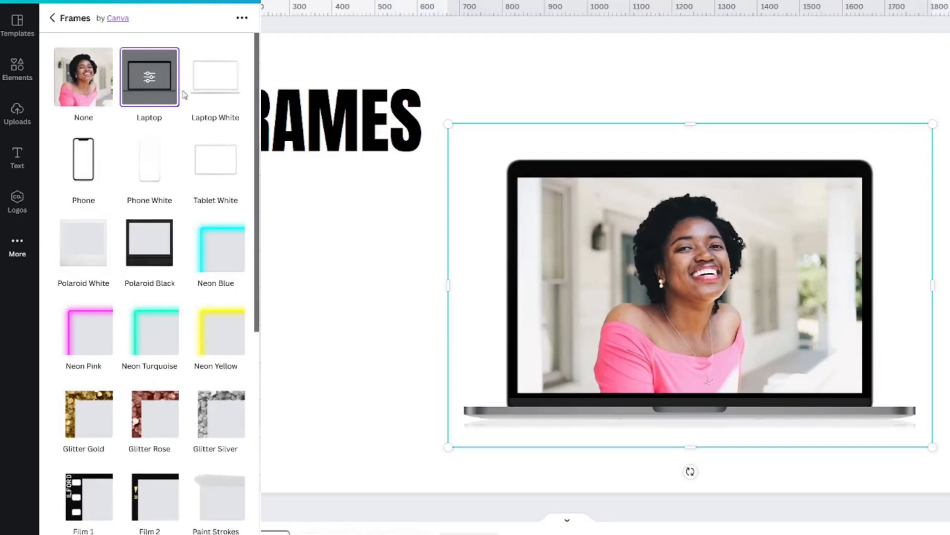
{"action": "left_click", "coordinate": [148, 81]}
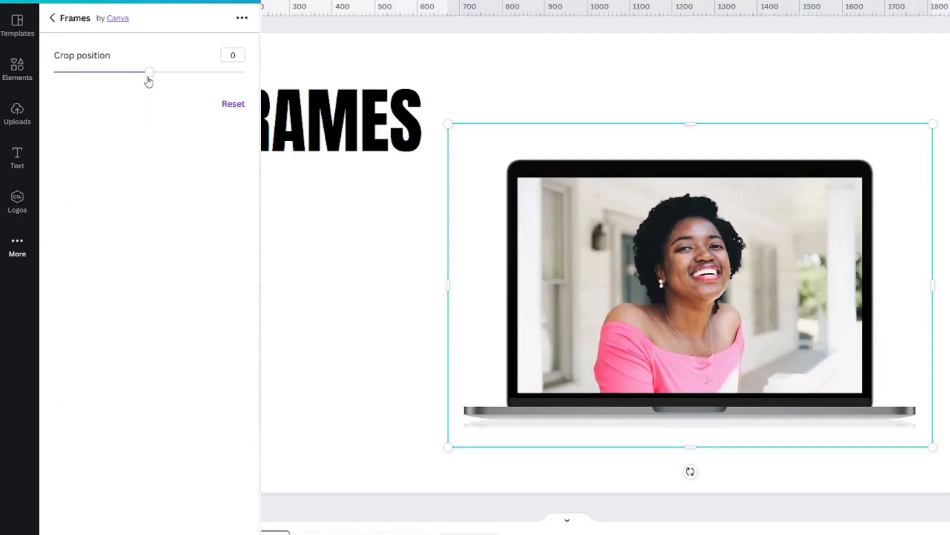
{"action": "left_click_drag", "start_coordinate": [153, 76], "coordinate": [216, 74]}
Step: Put the portrait photo in the Film 1 frame and try 4:3, 3:2 and 16:9 shapes
{"action": "left_click", "coordinate": [53, 18]}
{"action": "left_click", "coordinate": [88, 417]}
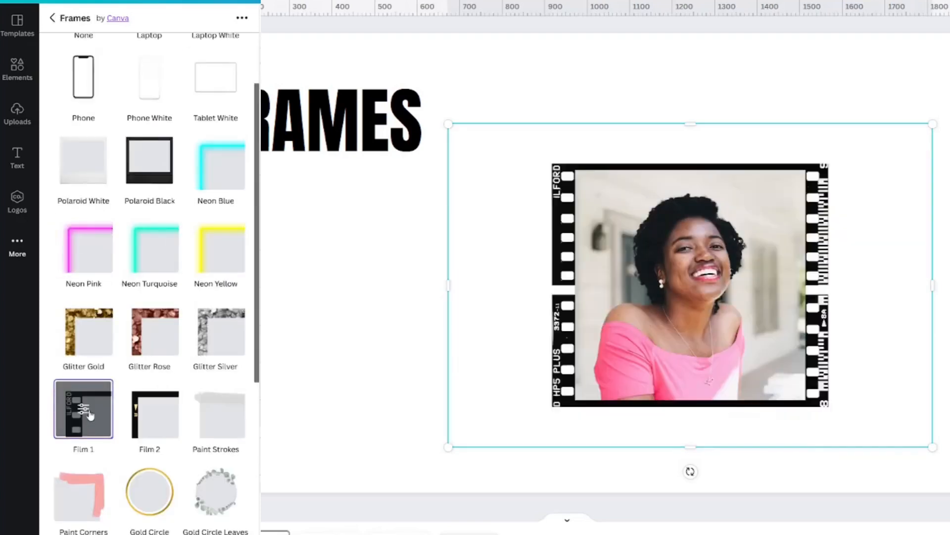
{"action": "left_click", "coordinate": [90, 414]}
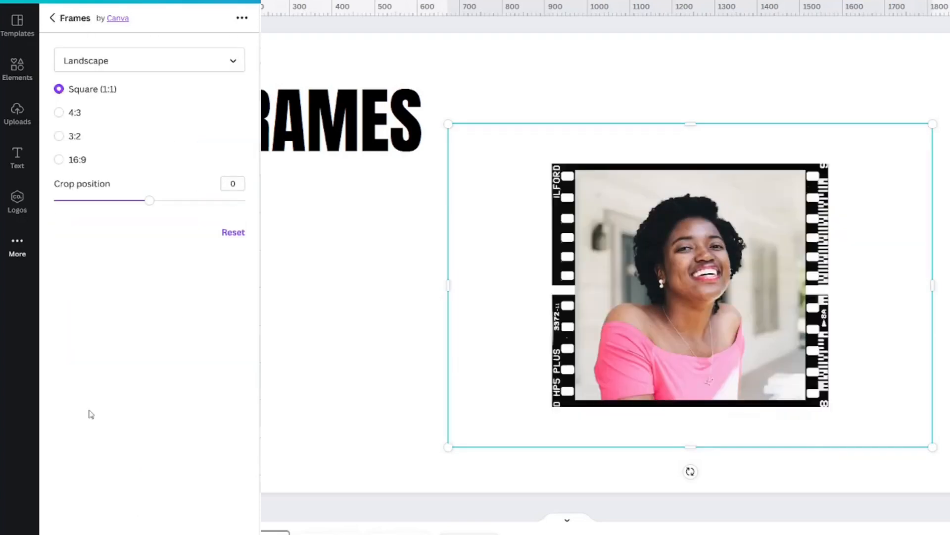
{"action": "left_click", "coordinate": [59, 113]}
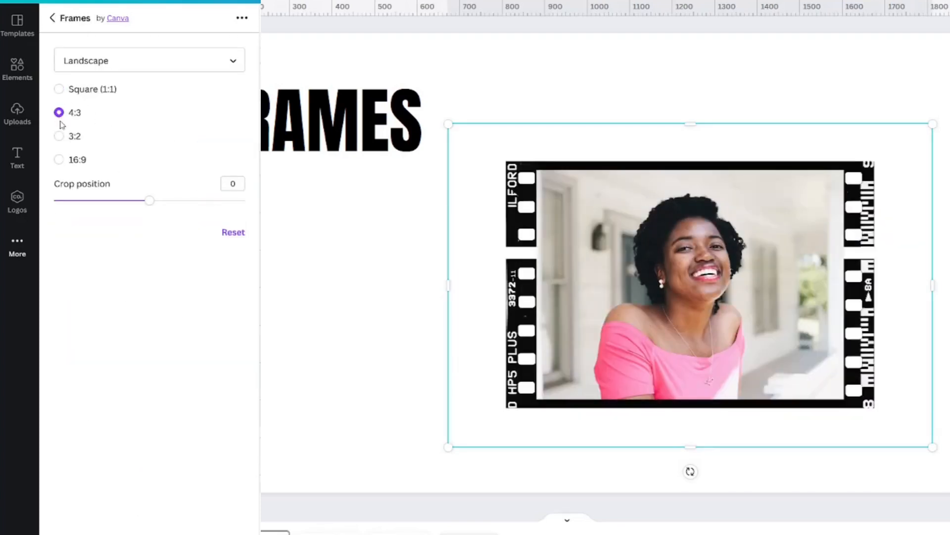
{"action": "left_click", "coordinate": [59, 137]}
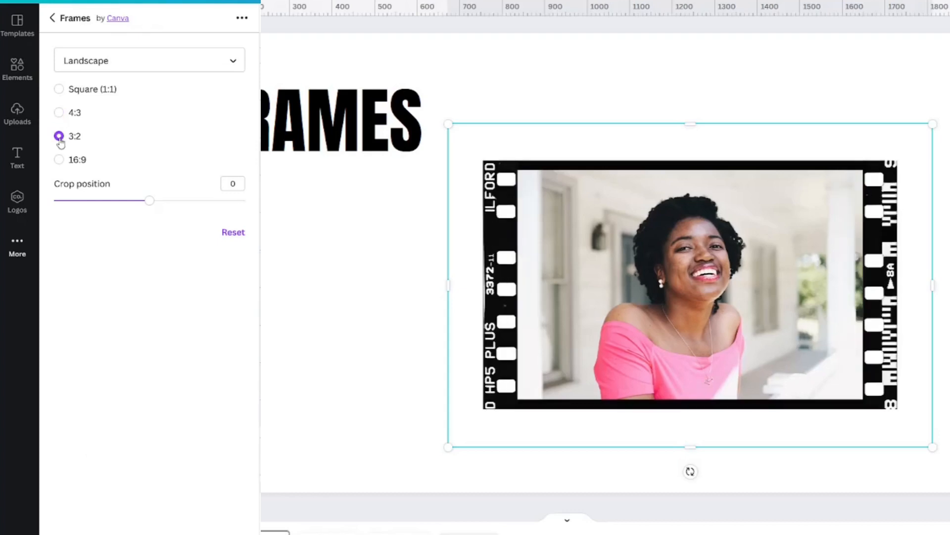
{"action": "left_click", "coordinate": [59, 160]}
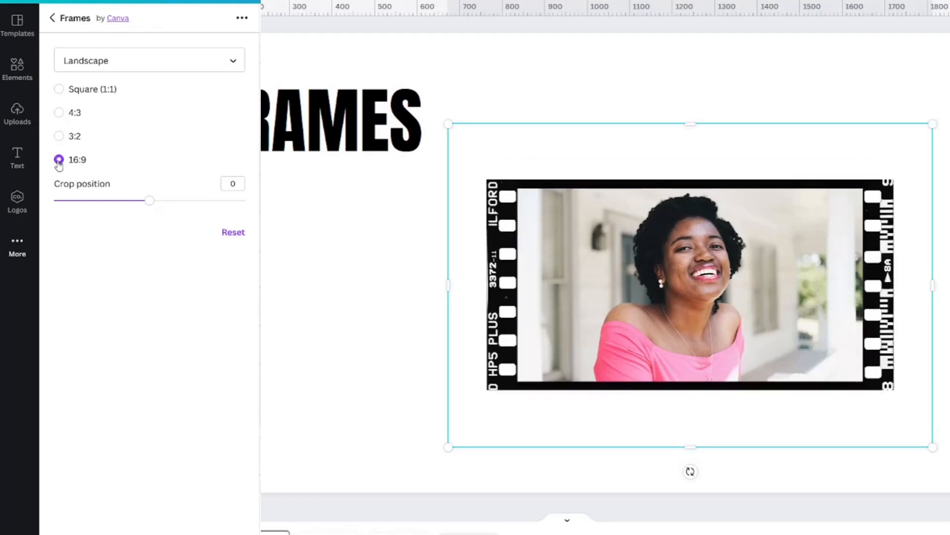
Step: Shift the crop position to -20, then switch the frame to a Portrait shape and reposition the photo
{"action": "left_click", "coordinate": [110, 200]}
{"action": "left_click", "coordinate": [193, 63]}
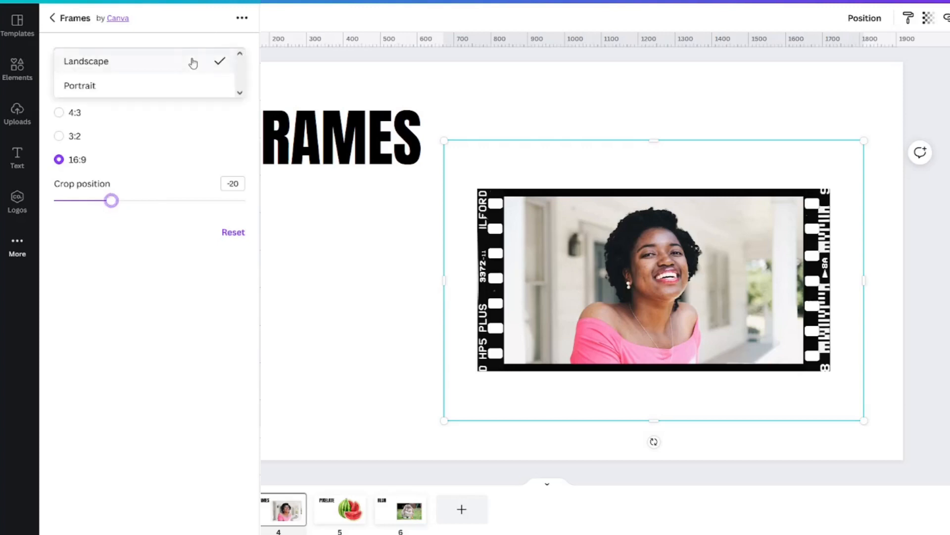
{"action": "left_click", "coordinate": [167, 86]}
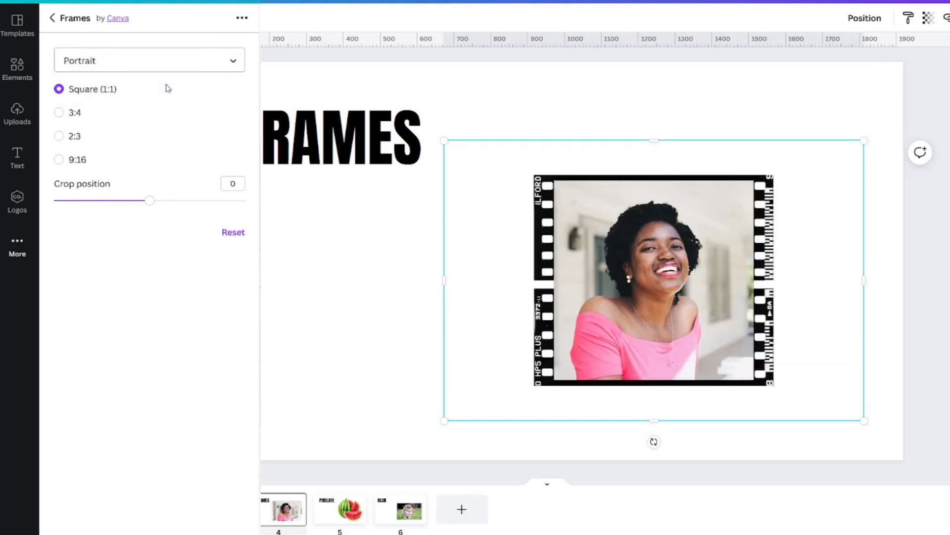
{"action": "left_click", "coordinate": [59, 159]}
{"action": "mouse_move", "coordinate": [149, 201]}
{"action": "left_mouse_down"}
{"action": "mouse_move", "coordinate": [106, 199]}
{"action": "mouse_move", "coordinate": [150, 203]}
{"action": "left_mouse_up"}
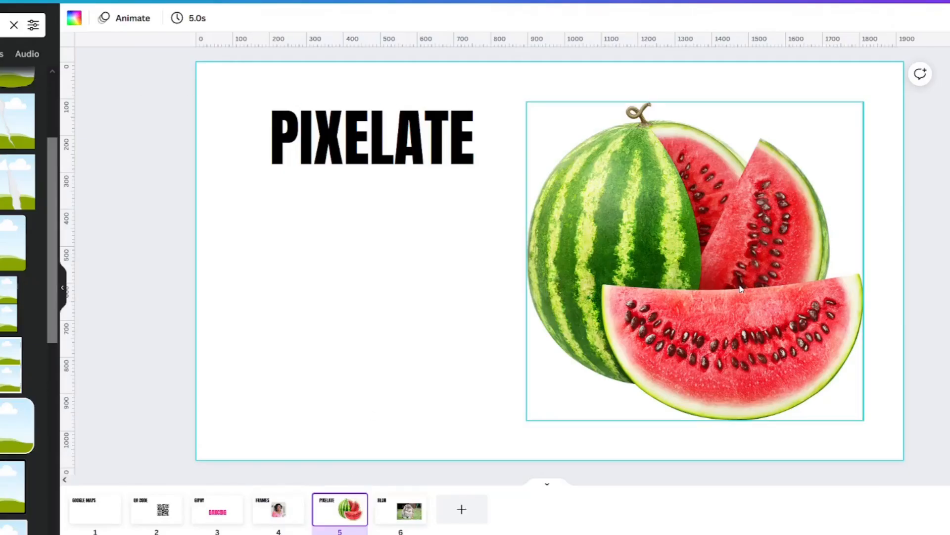
Step: Select the watermelon, find Pixelate through an Edit image search for 'PIX', and start using it
{"action": "left_click", "coordinate": [707, 299]}
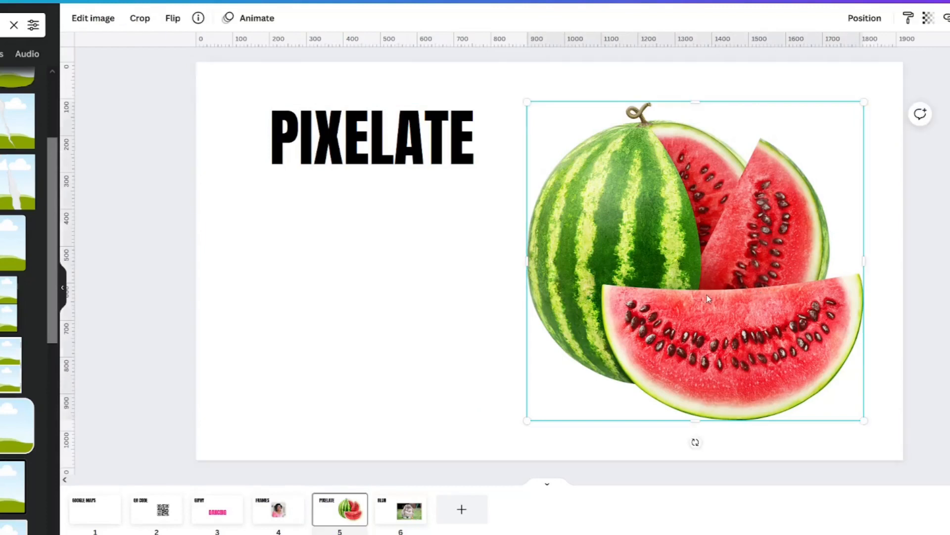
{"action": "left_click", "coordinate": [94, 19]}
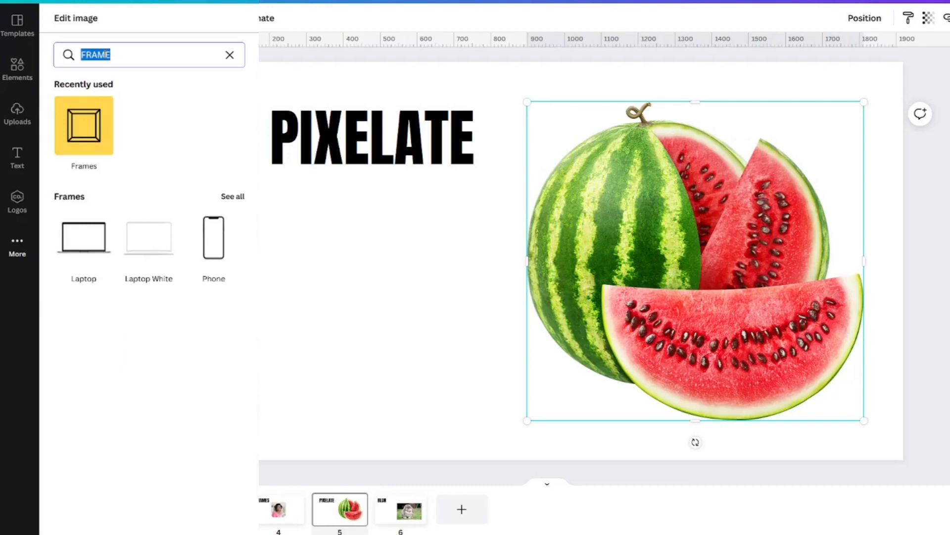
{"action": "type", "text": "PIX"}
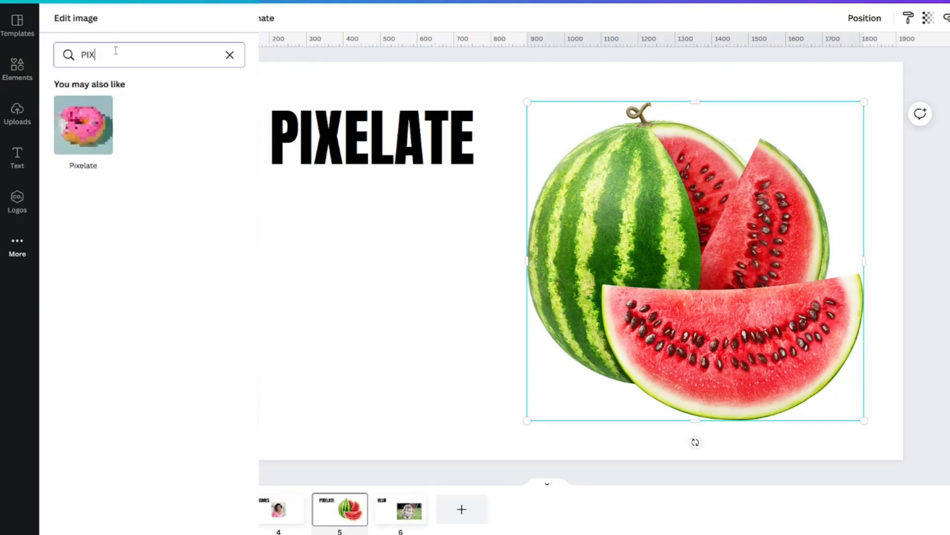
{"action": "left_click", "coordinate": [81, 136]}
{"action": "left_click", "coordinate": [155, 526]}
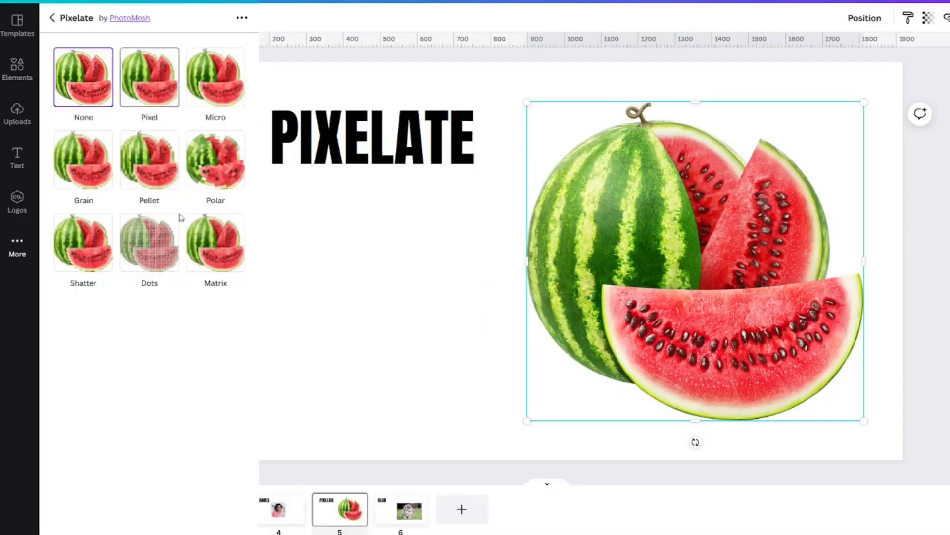
Step: Try Pixel, Micro, Pellet, Polar, Shatter, Dots and Matrix on the watermelon, settling on Polar
{"action": "left_click", "coordinate": [153, 82]}
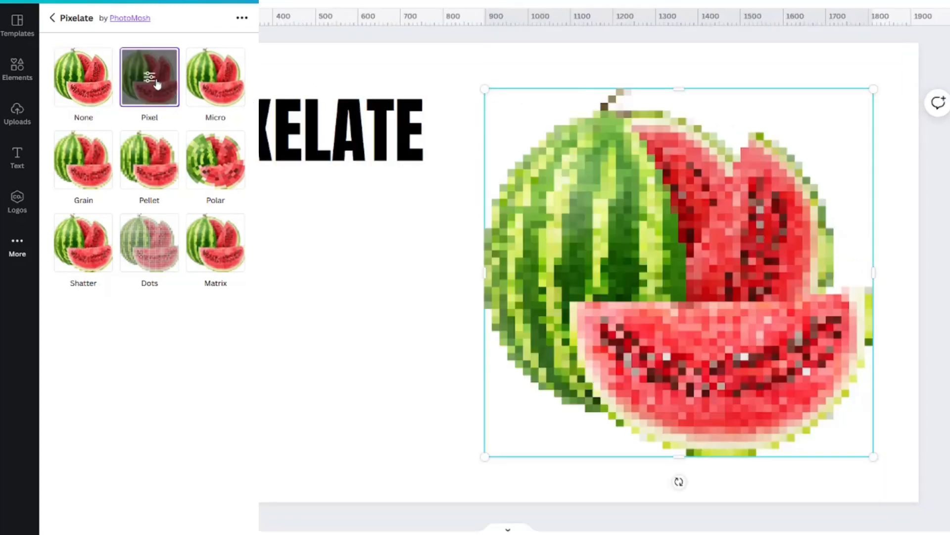
{"action": "left_click", "coordinate": [221, 77]}
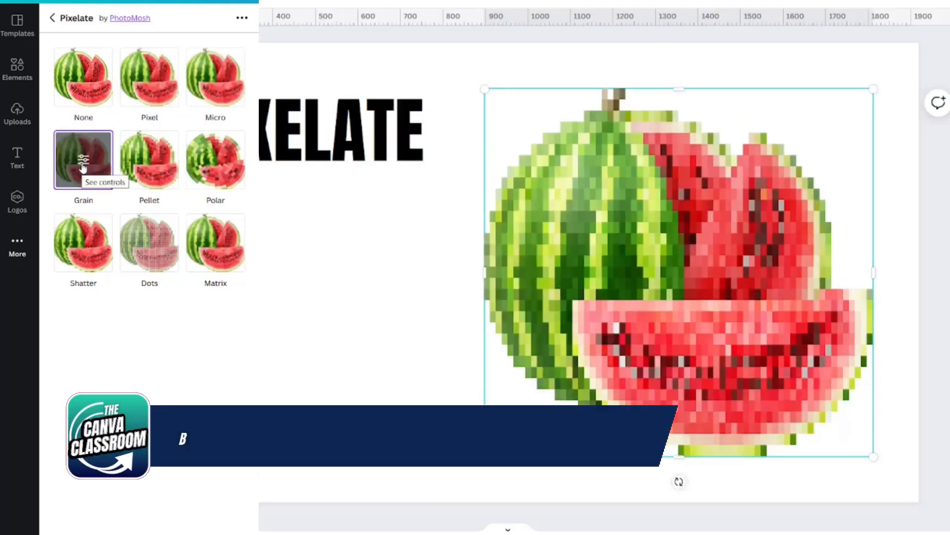
{"action": "left_click", "coordinate": [149, 159]}
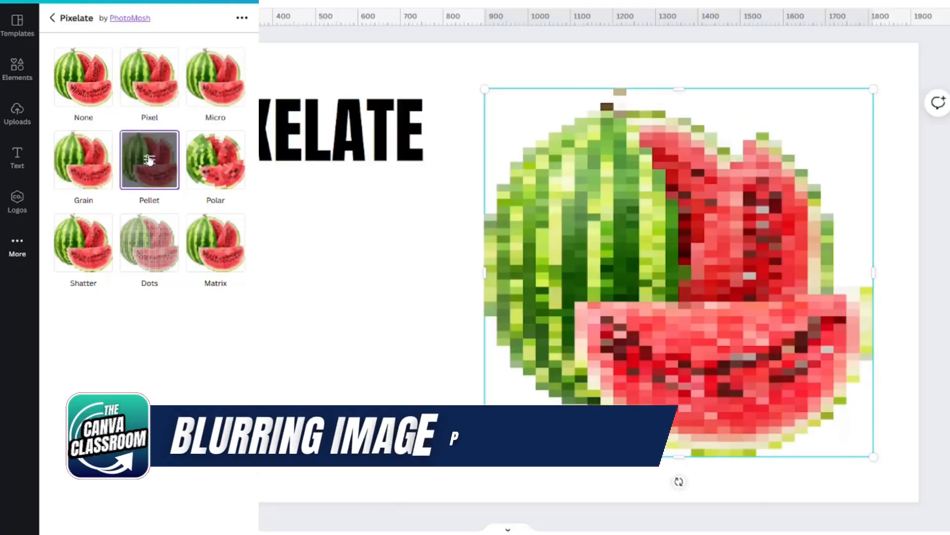
{"action": "left_click", "coordinate": [211, 161]}
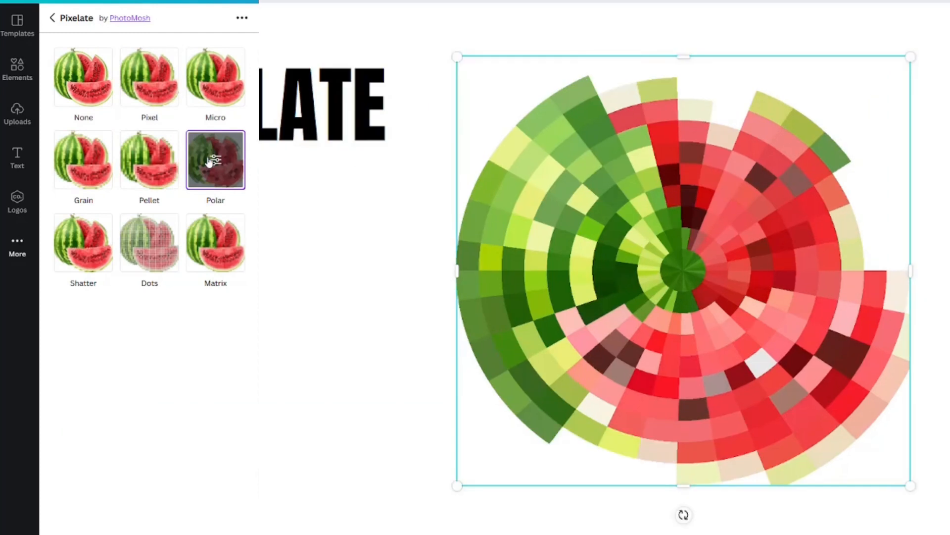
{"action": "left_click", "coordinate": [71, 233]}
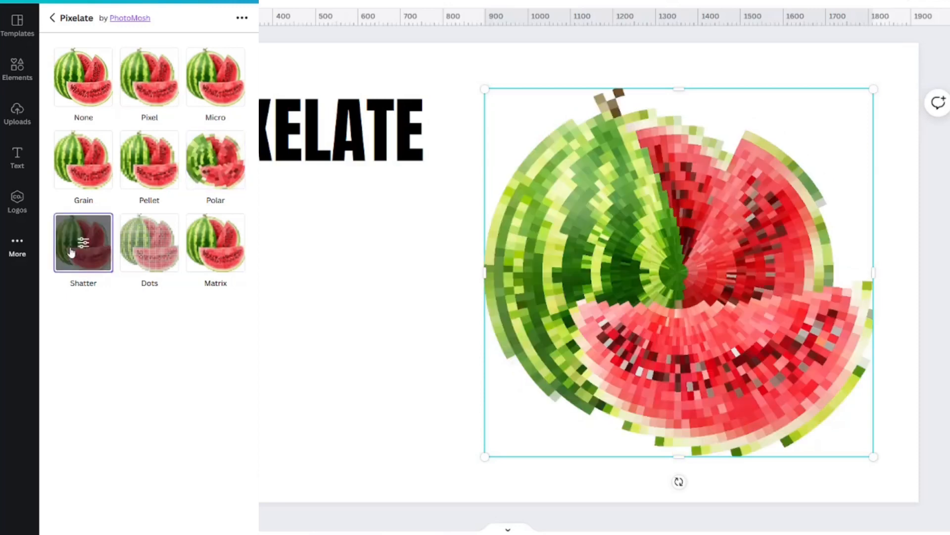
{"action": "left_click", "coordinate": [151, 247]}
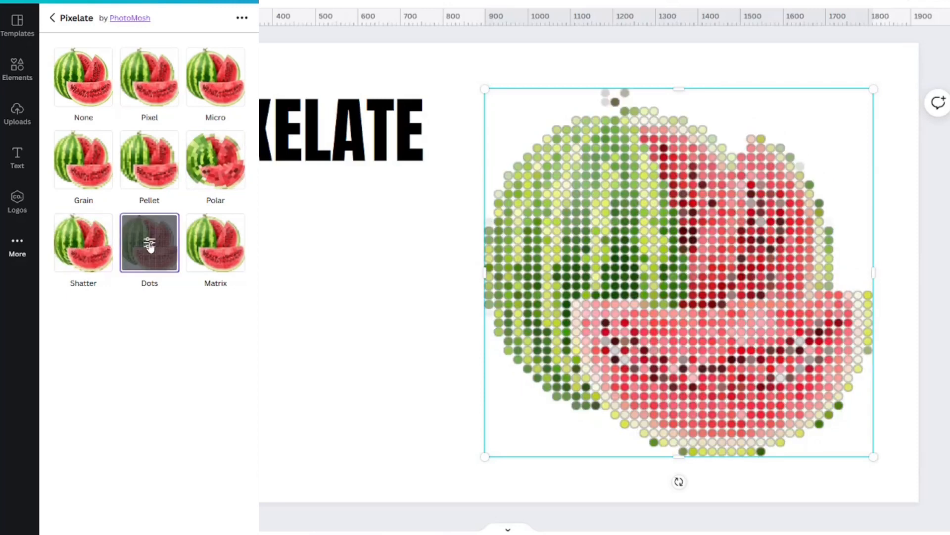
{"action": "left_click", "coordinate": [230, 248]}
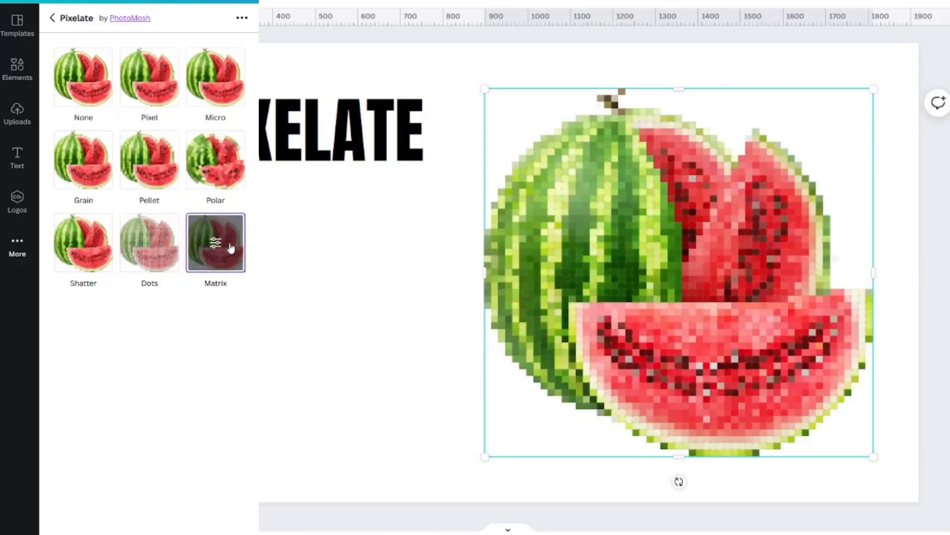
{"action": "left_click", "coordinate": [209, 146]}
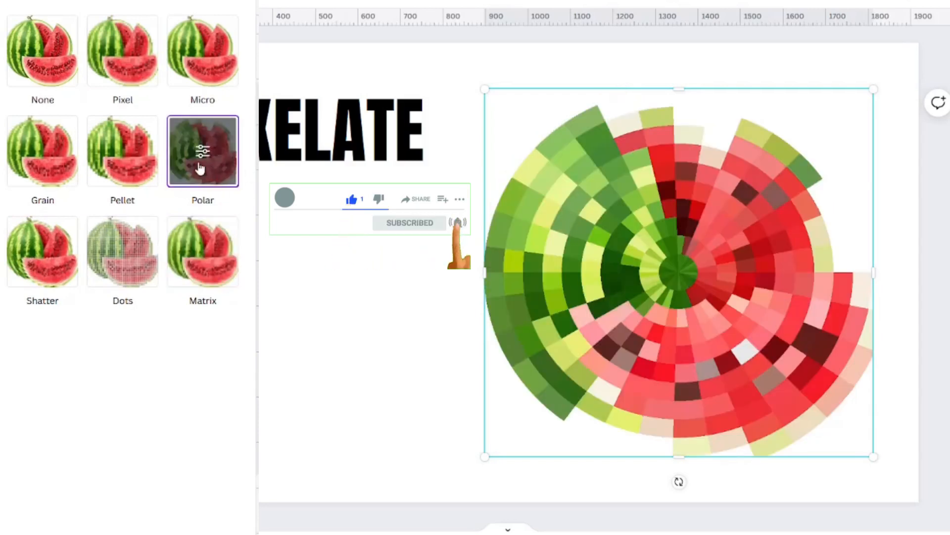
Step: Adjust Polar's Radius and Segments sliders, ending with radius around 0.0145
{"action": "left_click", "coordinate": [204, 153]}
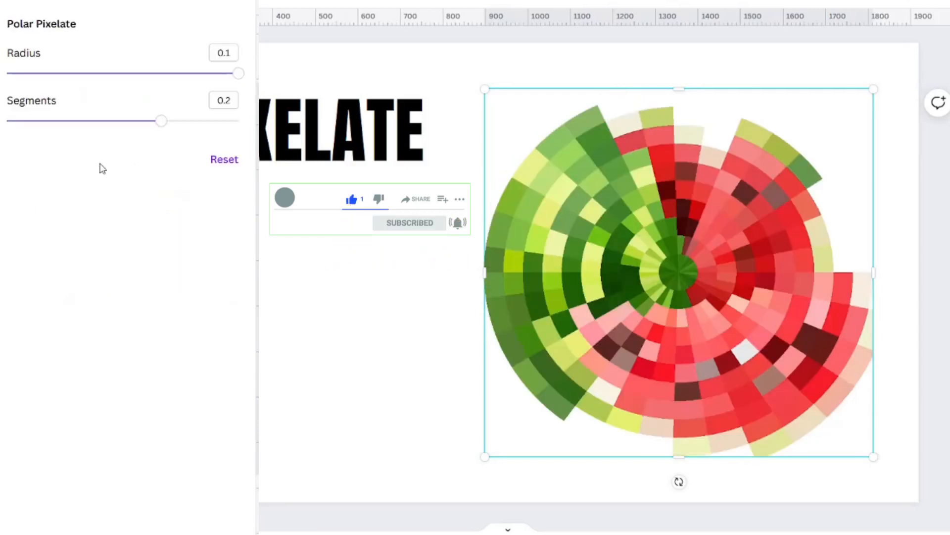
{"action": "left_click_drag", "start_coordinate": [87, 79], "coordinate": [65, 77]}
{"action": "left_click_drag", "start_coordinate": [62, 124], "coordinate": [238, 121]}
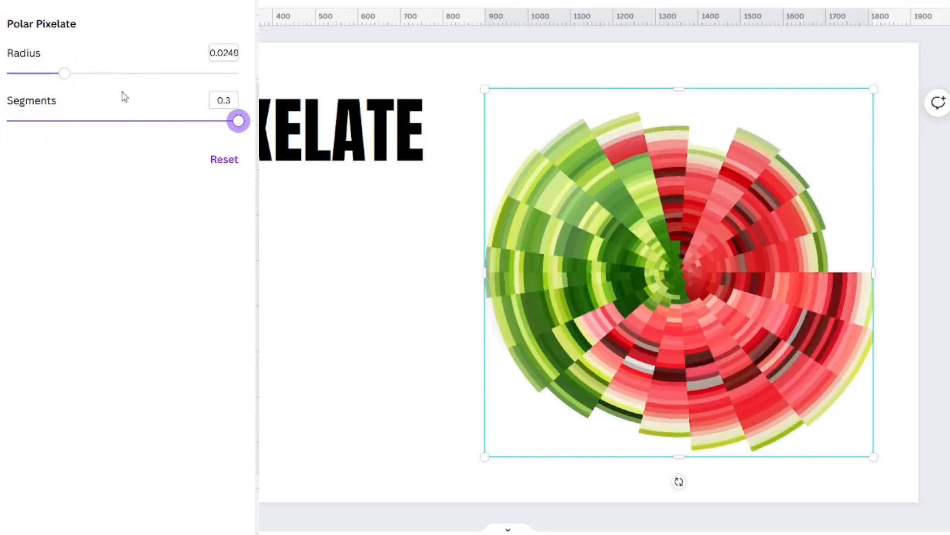
{"action": "left_click_drag", "start_coordinate": [150, 76], "coordinate": [238, 74]}
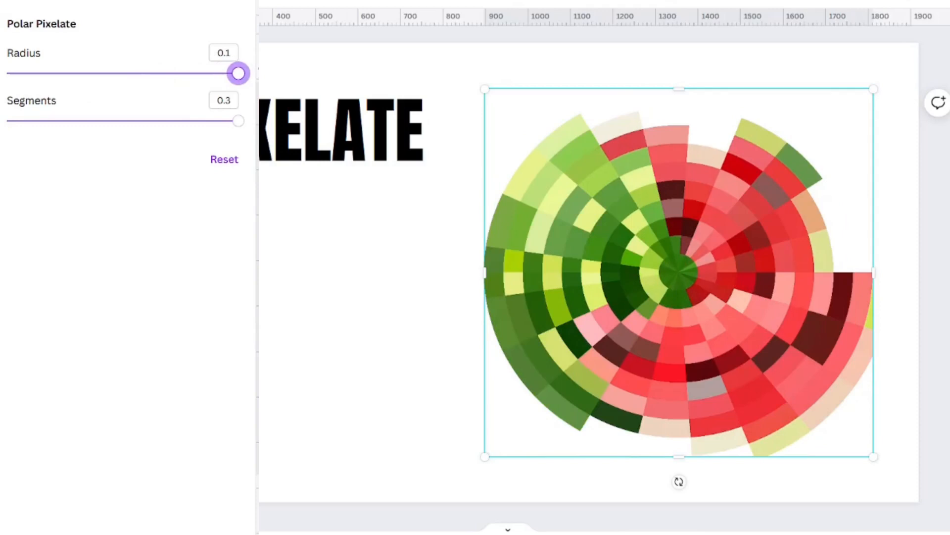
{"action": "left_click_drag", "start_coordinate": [240, 68], "coordinate": [43, 98]}
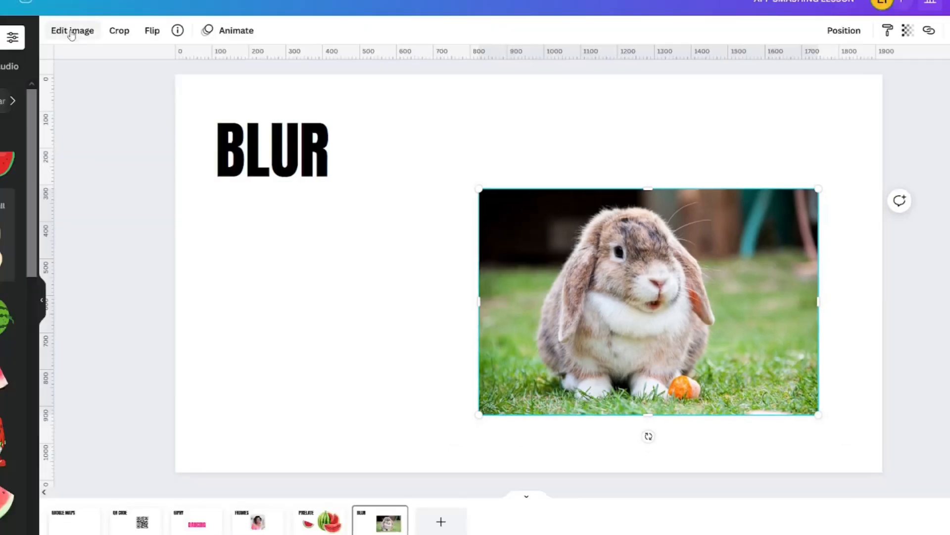
Step: Search 'BL' in Edit image, open the Blur app and choose its Blur brush for the rabbit photo
{"action": "left_click", "coordinate": [72, 30]}
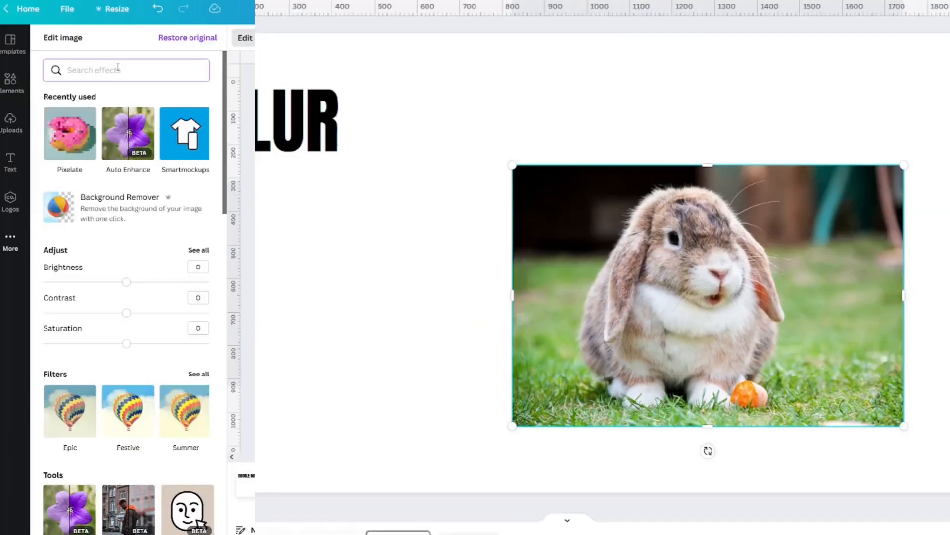
{"action": "left_click", "coordinate": [119, 70]}
{"action": "type", "text": "BLU"}
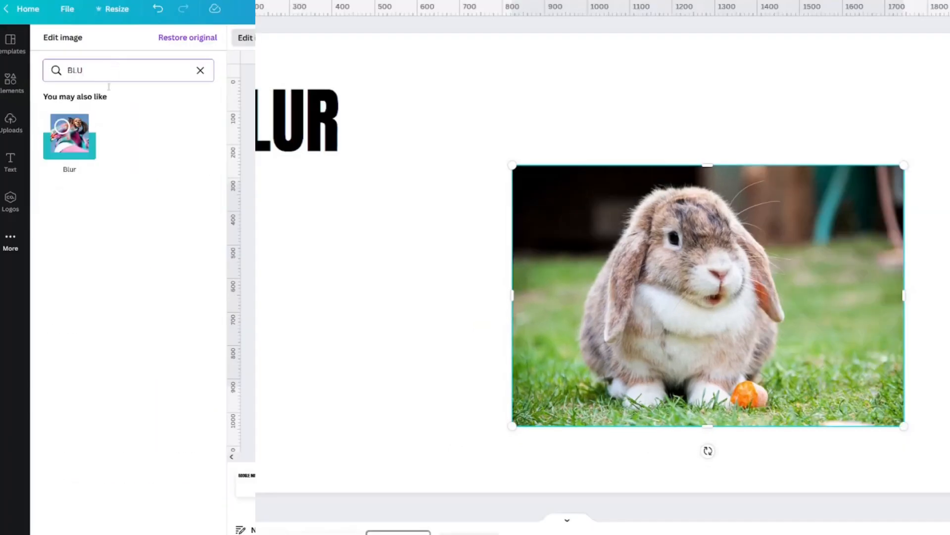
{"action": "left_click", "coordinate": [72, 135]}
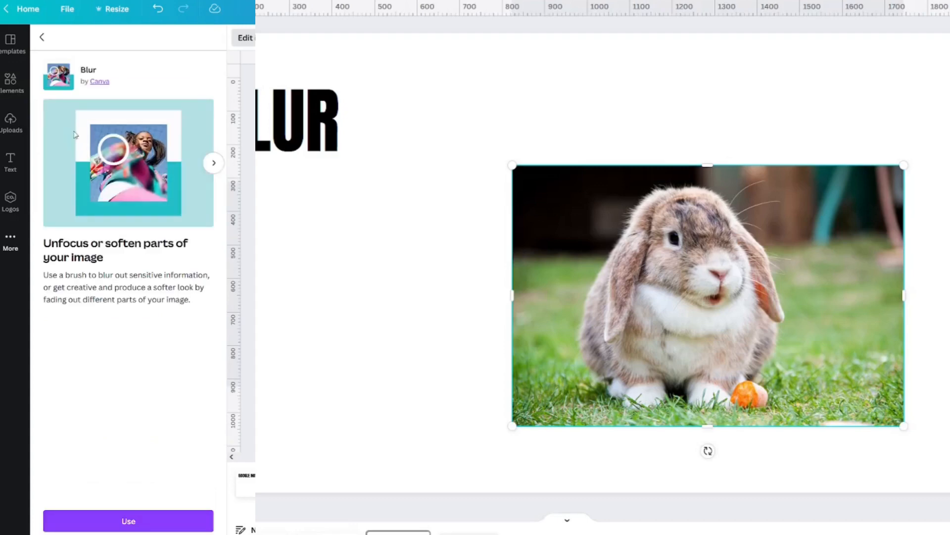
{"action": "left_click", "coordinate": [150, 525]}
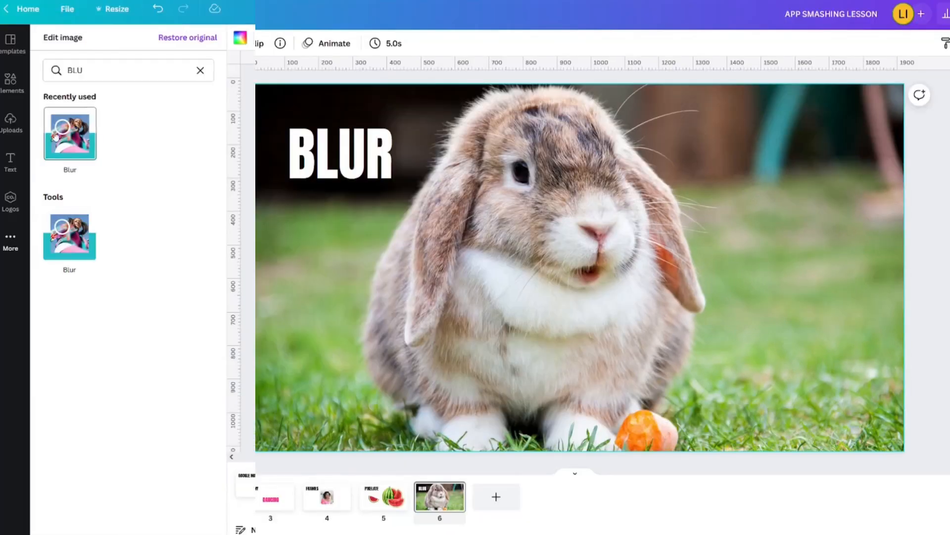
{"action": "left_click", "coordinate": [63, 132]}
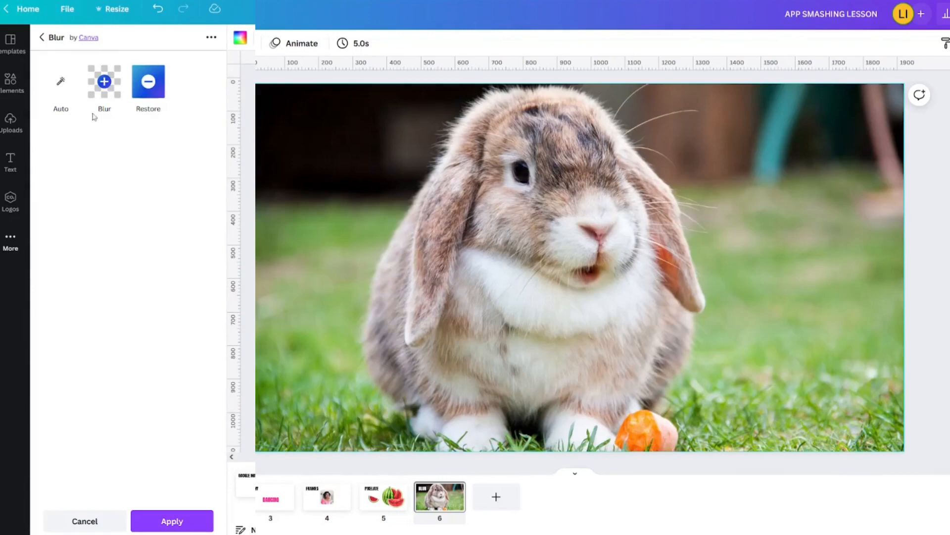
{"action": "left_click", "coordinate": [105, 82]}
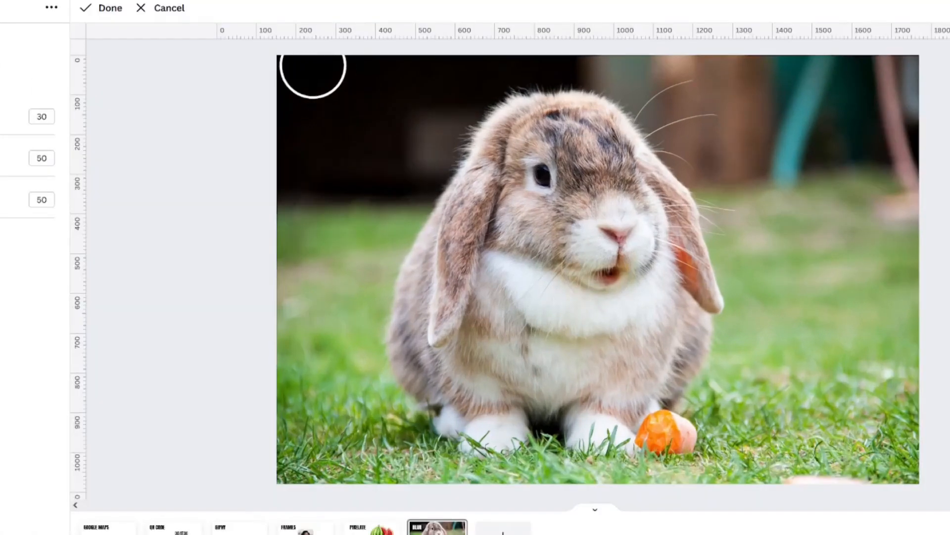
Step: Paint blur over the top-left background, the left and lower-left grass, the feet and the carrot
{"action": "mouse_move", "coordinate": [304, 70]}
{"action": "left_mouse_down"}
{"action": "mouse_move", "coordinate": [350, 75]}
{"action": "mouse_move", "coordinate": [310, 115]}
{"action": "mouse_move", "coordinate": [334, 123]}
{"action": "mouse_move", "coordinate": [289, 168]}
{"action": "mouse_move", "coordinate": [301, 187]}
{"action": "mouse_move", "coordinate": [305, 346]}
{"action": "mouse_move", "coordinate": [325, 373]}
{"action": "mouse_move", "coordinate": [324, 428]}
{"action": "mouse_move", "coordinate": [838, 424]}
{"action": "mouse_move", "coordinate": [732, 436]}
{"action": "mouse_move", "coordinate": [707, 421]}
{"action": "mouse_move", "coordinate": [756, 132]}
{"action": "mouse_move", "coordinate": [784, 104]}
{"action": "mouse_move", "coordinate": [827, 143]}
{"action": "mouse_move", "coordinate": [819, 361]}
{"action": "mouse_move", "coordinate": [856, 306]}
{"action": "mouse_move", "coordinate": [861, 83]}
{"action": "mouse_move", "coordinate": [830, 352]}
{"action": "mouse_move", "coordinate": [870, 413]}
{"action": "mouse_move", "coordinate": [869, 295]}
{"action": "mouse_move", "coordinate": [830, 135]}
{"action": "mouse_move", "coordinate": [774, 335]}
{"action": "mouse_move", "coordinate": [774, 414]}
{"action": "mouse_move", "coordinate": [790, 347]}
{"action": "mouse_move", "coordinate": [764, 101]}
{"action": "mouse_move", "coordinate": [713, 94]}
{"action": "mouse_move", "coordinate": [773, 84]}
{"action": "mouse_move", "coordinate": [759, 111]}
{"action": "left_mouse_up"}
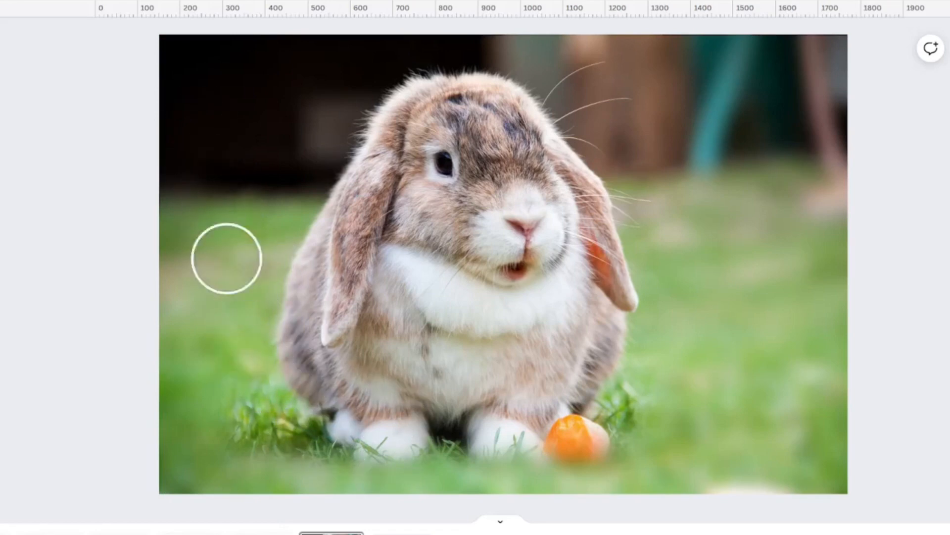
{"action": "mouse_move", "coordinate": [229, 352]}
{"action": "left_mouse_down"}
{"action": "mouse_move", "coordinate": [253, 391]}
{"action": "mouse_move", "coordinate": [342, 454]}
{"action": "left_mouse_up"}
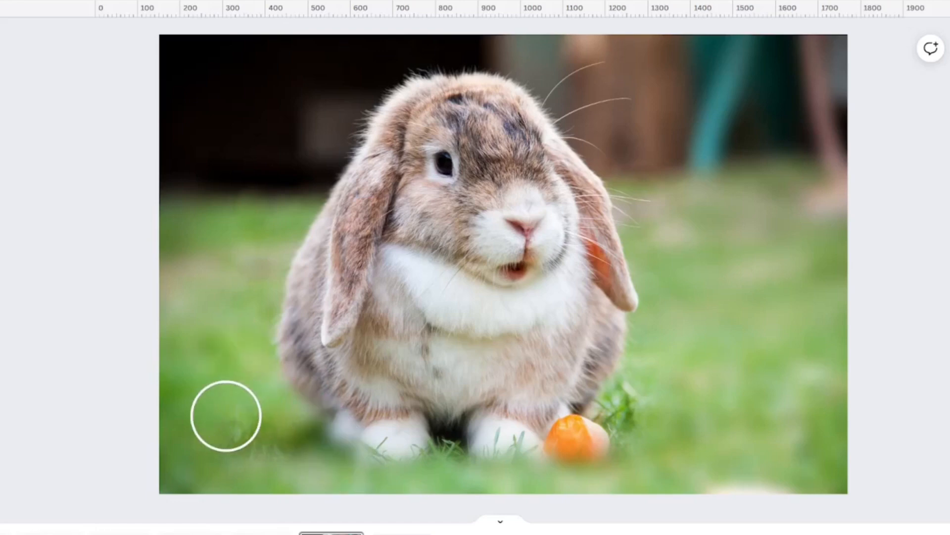
{"action": "left_click_drag", "start_coordinate": [225, 416], "coordinate": [273, 463]}
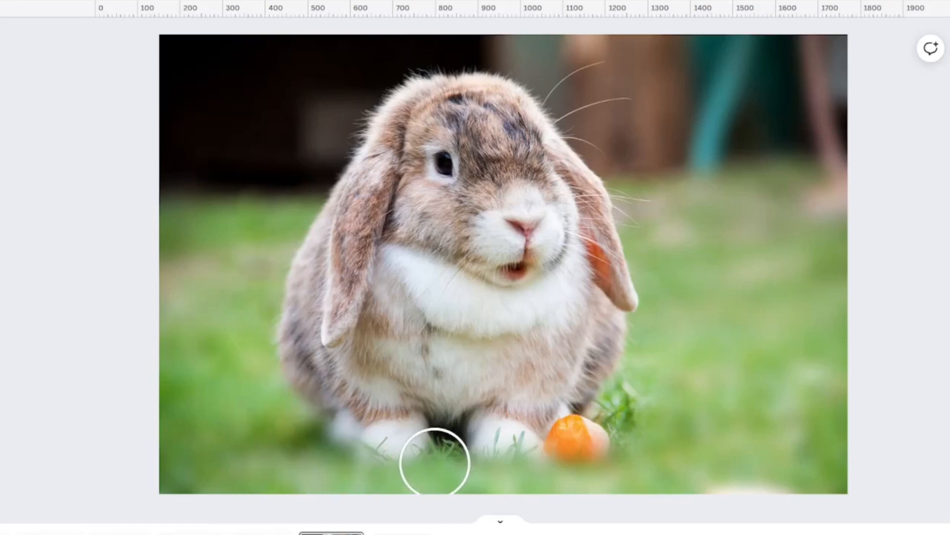
{"action": "left_click_drag", "start_coordinate": [435, 462], "coordinate": [515, 462]}
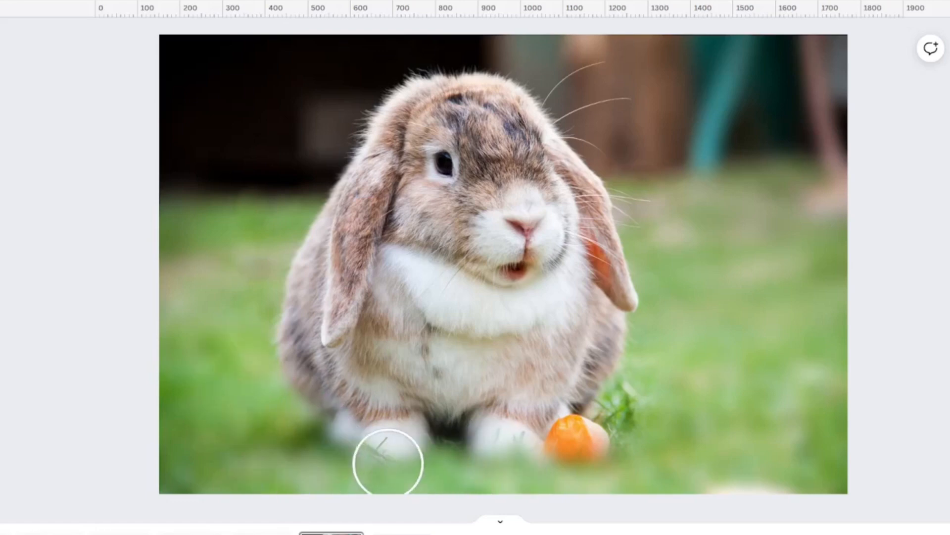
{"action": "mouse_move", "coordinate": [388, 463]}
{"action": "left_mouse_down"}
{"action": "mouse_move", "coordinate": [515, 458]}
{"action": "mouse_move", "coordinate": [636, 437]}
{"action": "mouse_move", "coordinate": [671, 380]}
{"action": "mouse_move", "coordinate": [609, 414]}
{"action": "mouse_move", "coordinate": [596, 437]}
{"action": "left_mouse_up"}
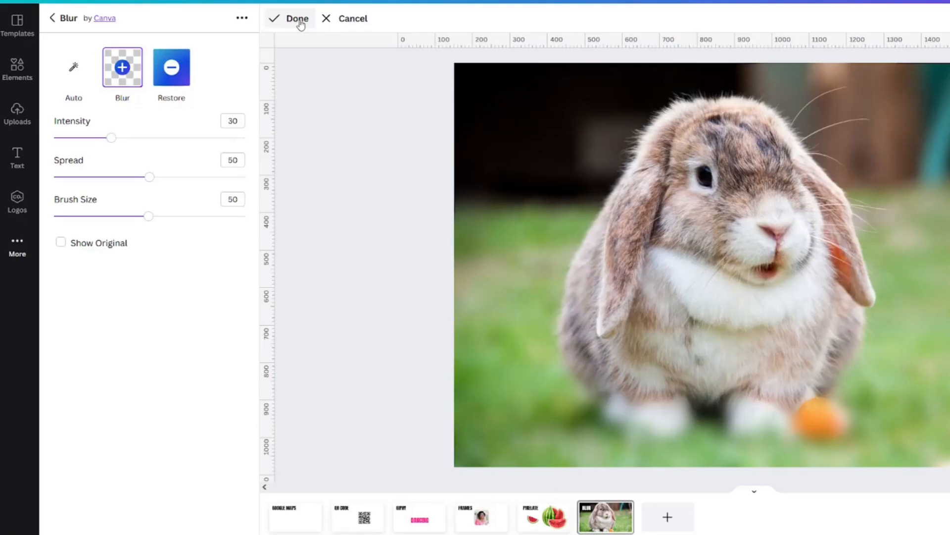
{"action": "left_click", "coordinate": [297, 18]}
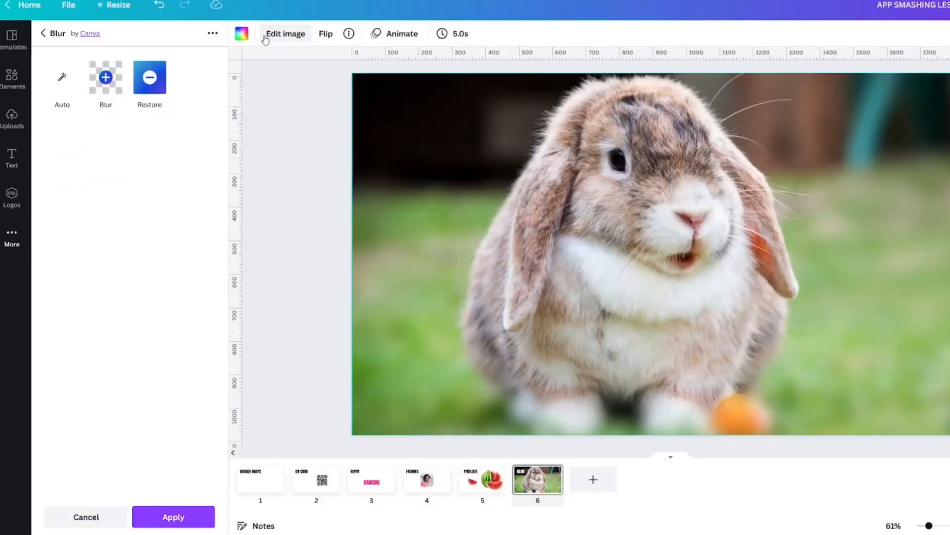
Step: Apply the blur to the rabbit photo and page through the workflow apps carousel
{"action": "left_click", "coordinate": [170, 517]}
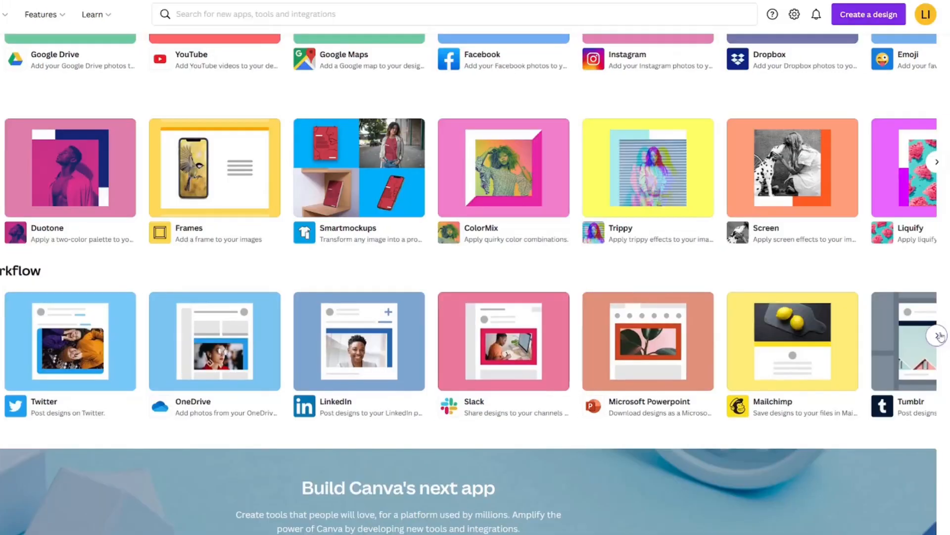
{"action": "left_click", "coordinate": [938, 336]}
{"action": "left_click", "coordinate": [939, 337]}
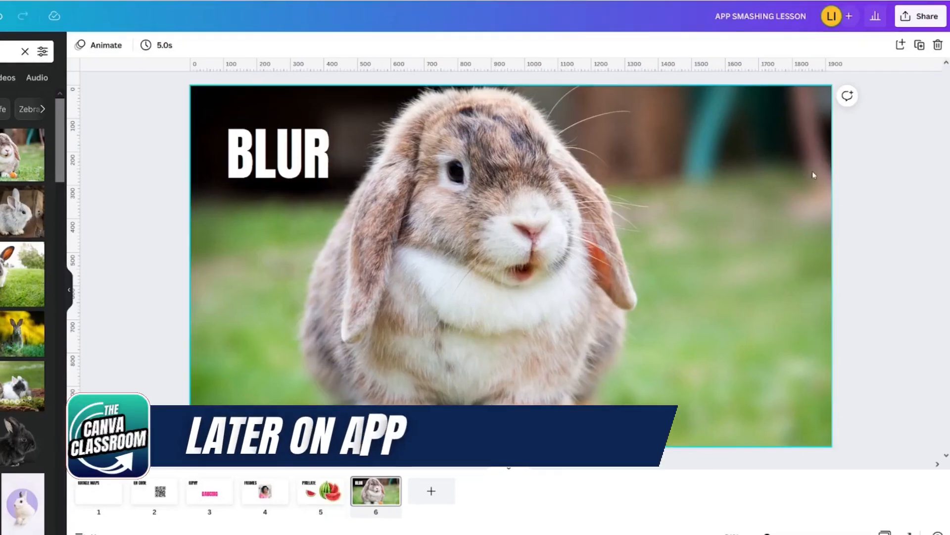
Step: Open all Share options and scroll through the Share, Social, Save, Messaging and Design lists
{"action": "left_click", "coordinate": [905, 17]}
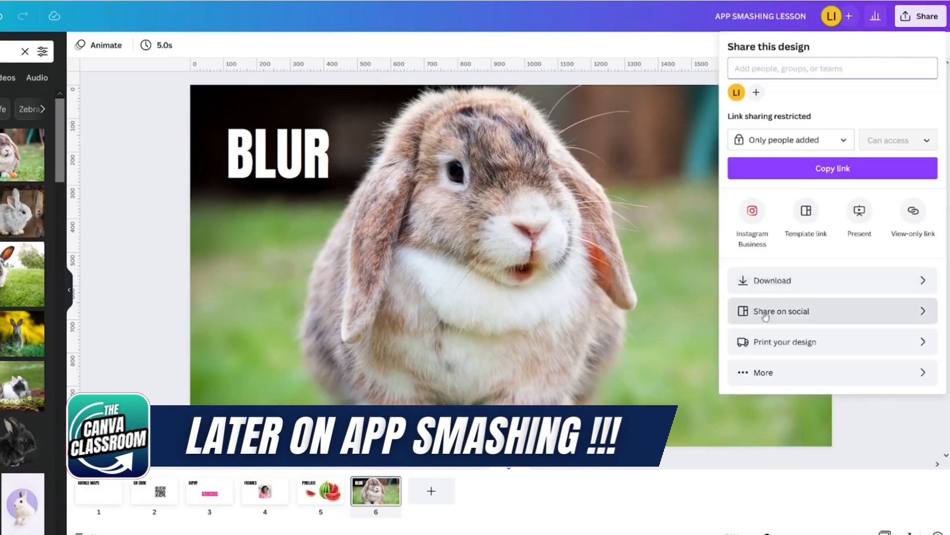
{"action": "left_click", "coordinate": [764, 373]}
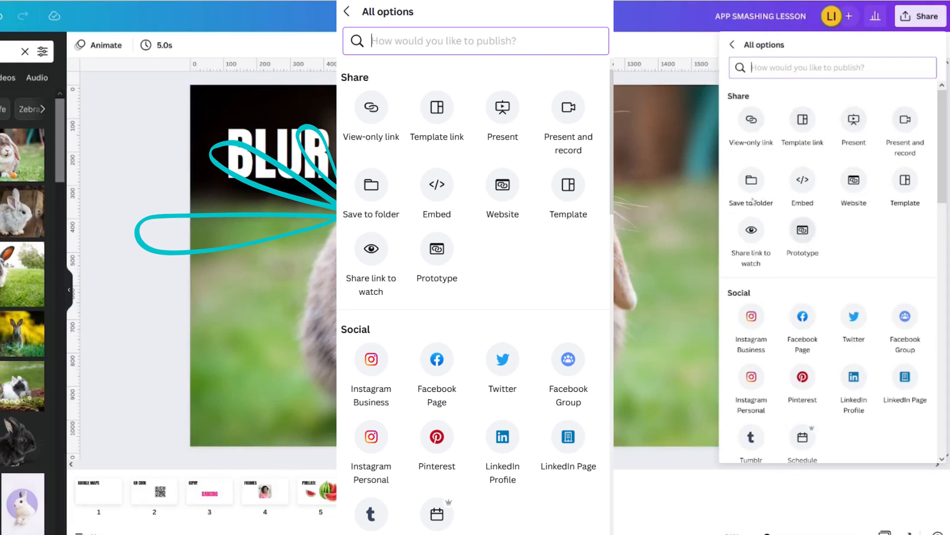
{"action": "scroll", "coordinate": [779, 321], "scroll_direction": "down", "scroll_amount": 2}
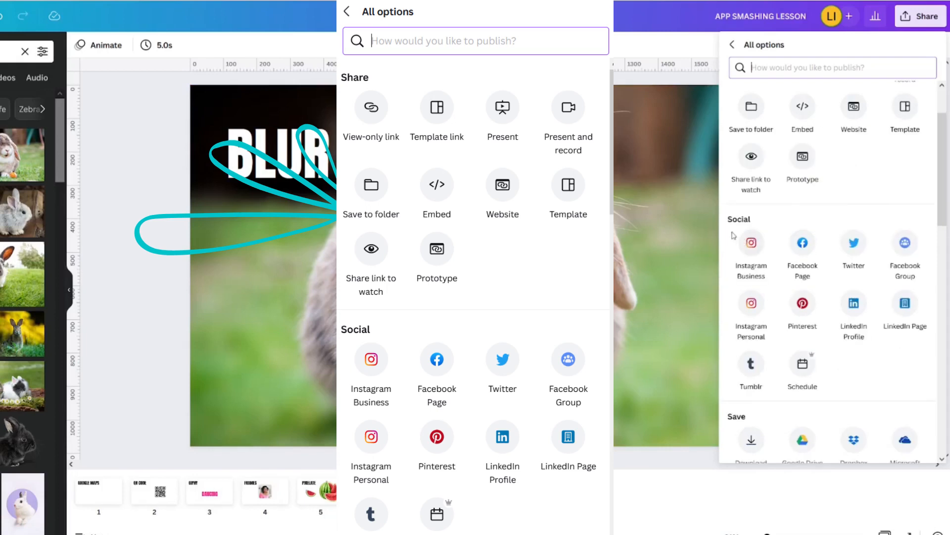
{"action": "scroll", "coordinate": [739, 261], "scroll_direction": "down", "scroll_amount": 3}
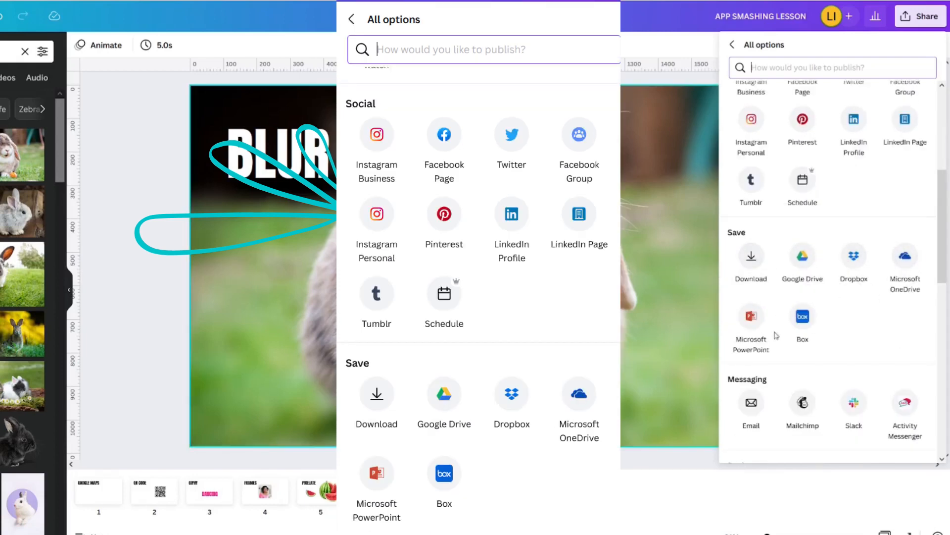
{"action": "scroll", "coordinate": [772, 317], "scroll_direction": "down", "scroll_amount": 3}
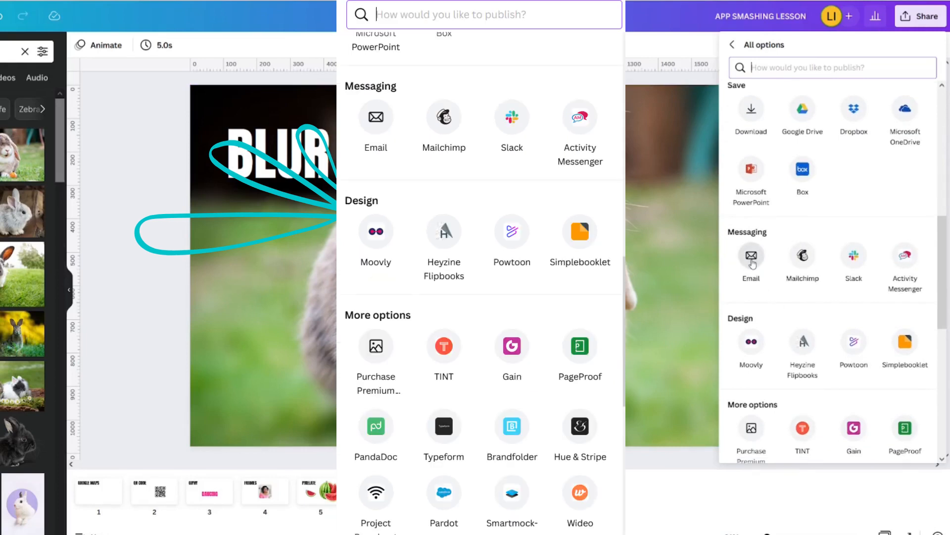
{"action": "scroll", "coordinate": [751, 277], "scroll_direction": "down", "scroll_amount": 2}
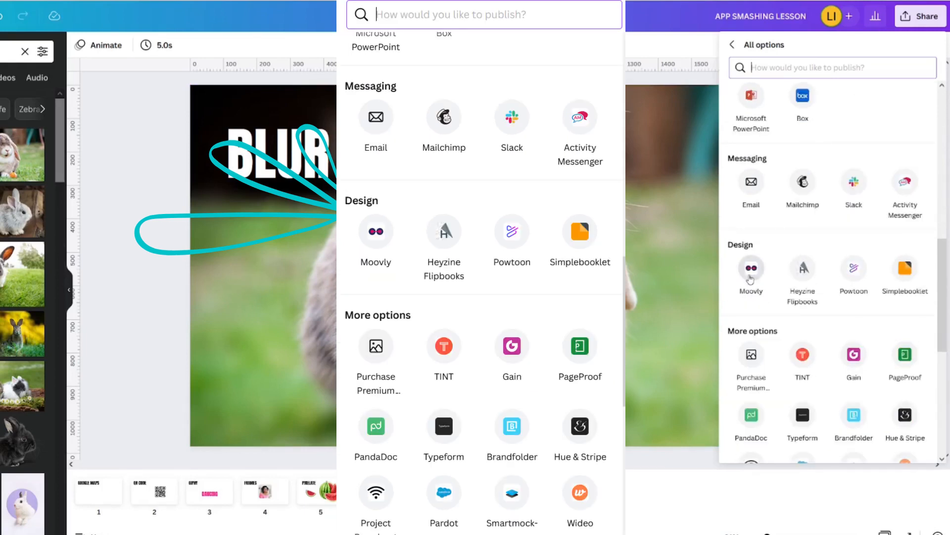
{"action": "scroll", "coordinate": [809, 307], "scroll_direction": "down", "scroll_amount": 5}
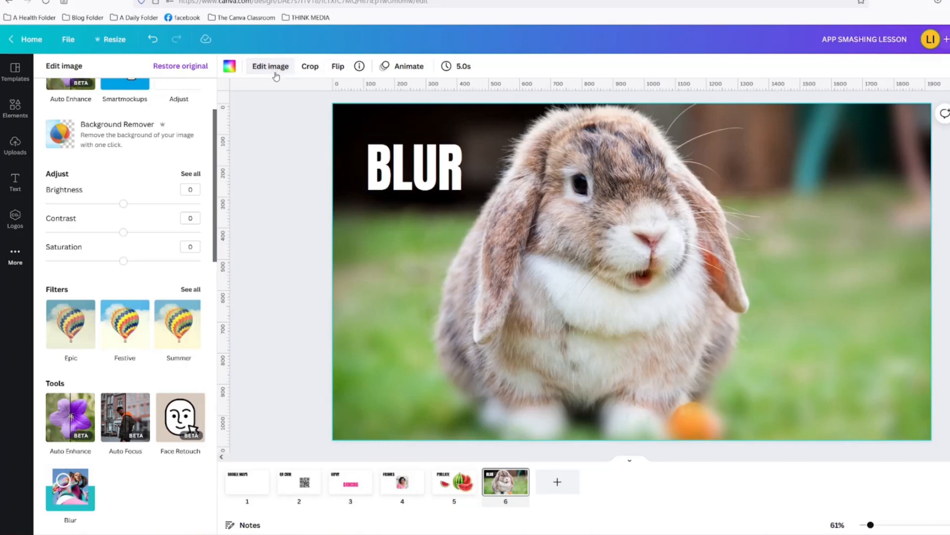
Step: Preview the Peony, The blues, Rosie, Dare and Street filters on the rabbit photo
{"action": "left_click", "coordinate": [186, 289]}
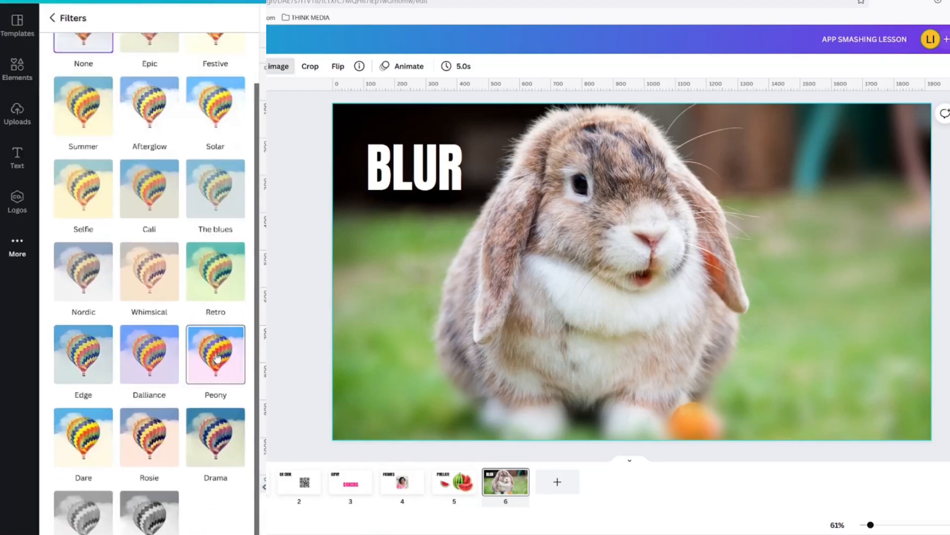
{"action": "left_click", "coordinate": [217, 358]}
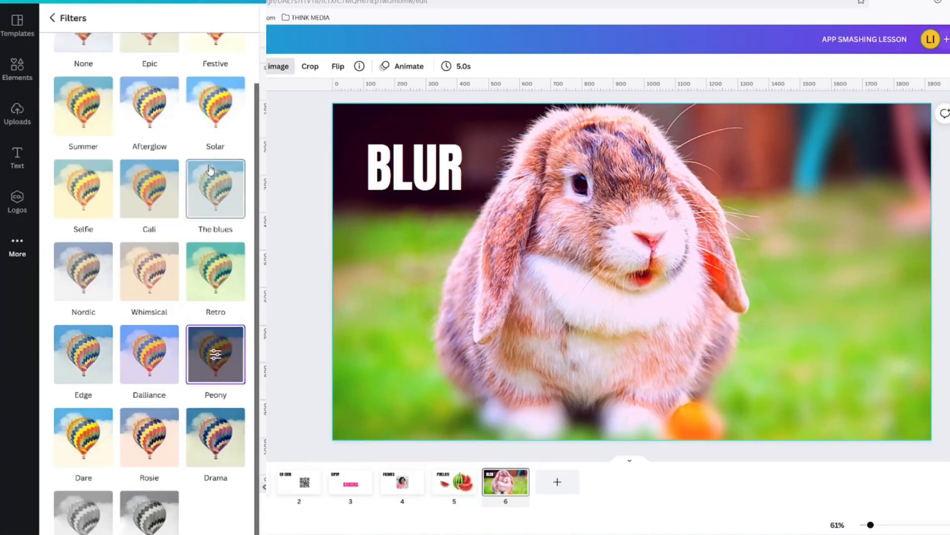
{"action": "left_click", "coordinate": [216, 191]}
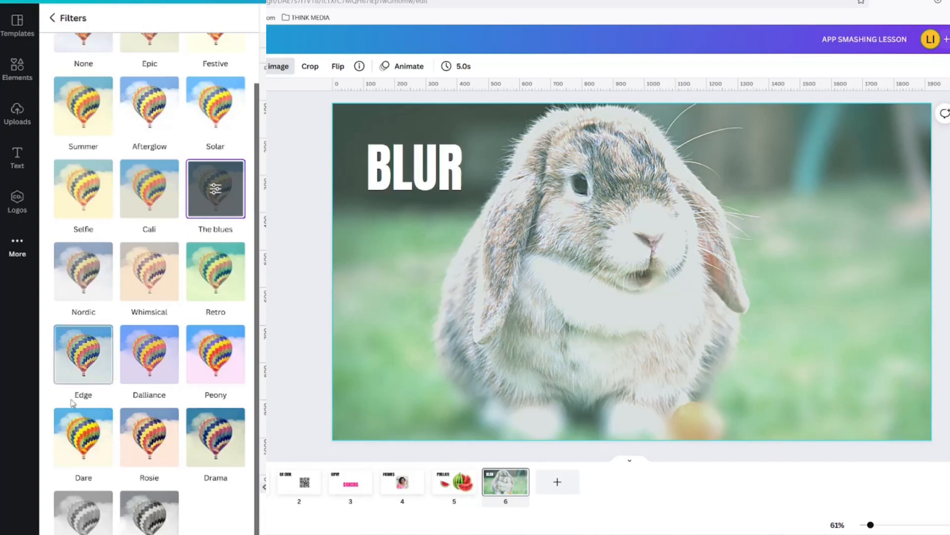
{"action": "left_click", "coordinate": [145, 452]}
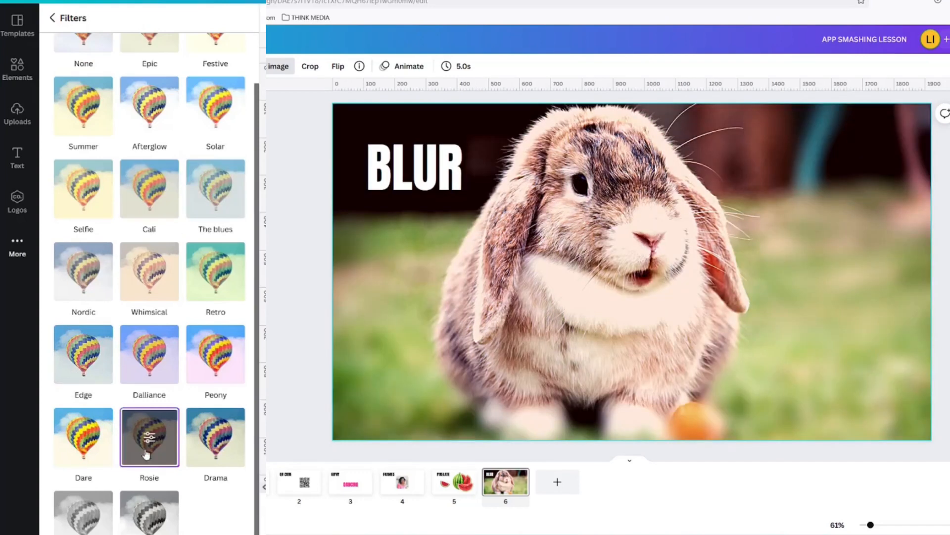
{"action": "left_click", "coordinate": [82, 453]}
{"action": "left_click", "coordinate": [157, 533]}
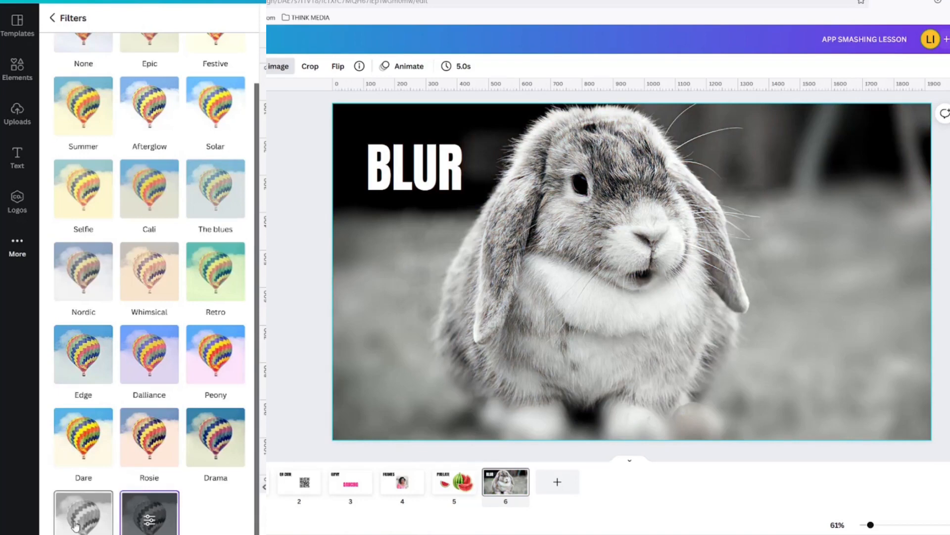
Step: Apply the Summer filter at intensity 19, then show the photo's full Adjust list
{"action": "left_click", "coordinate": [85, 130]}
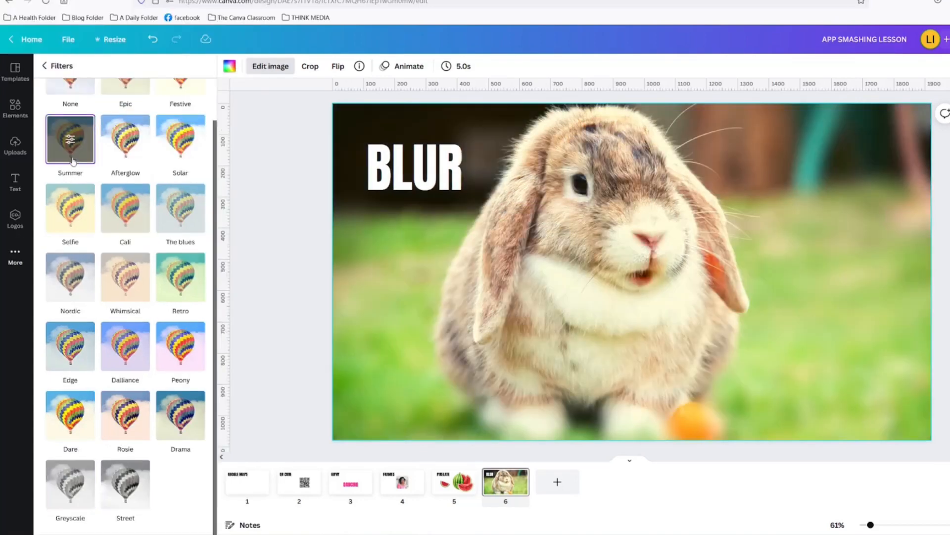
{"action": "left_click", "coordinate": [71, 140]}
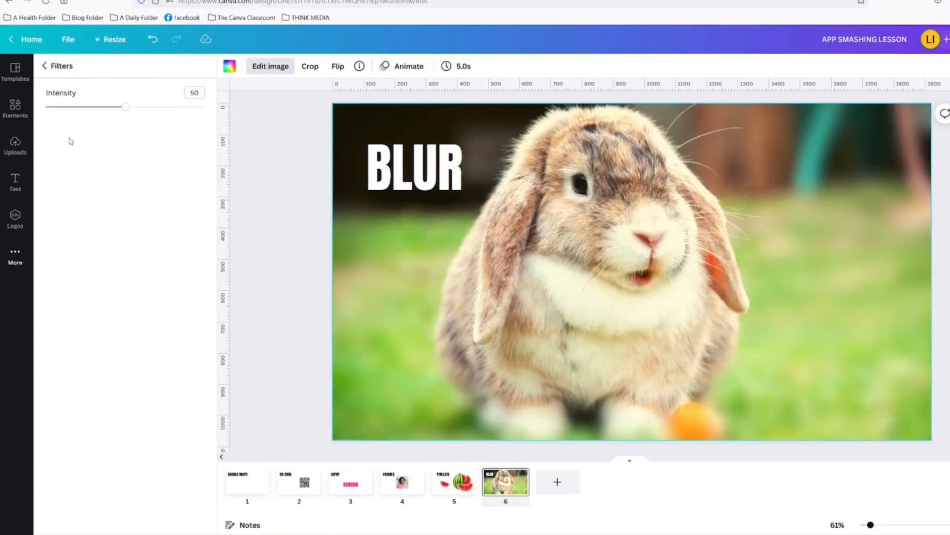
{"action": "left_click", "coordinate": [83, 106]}
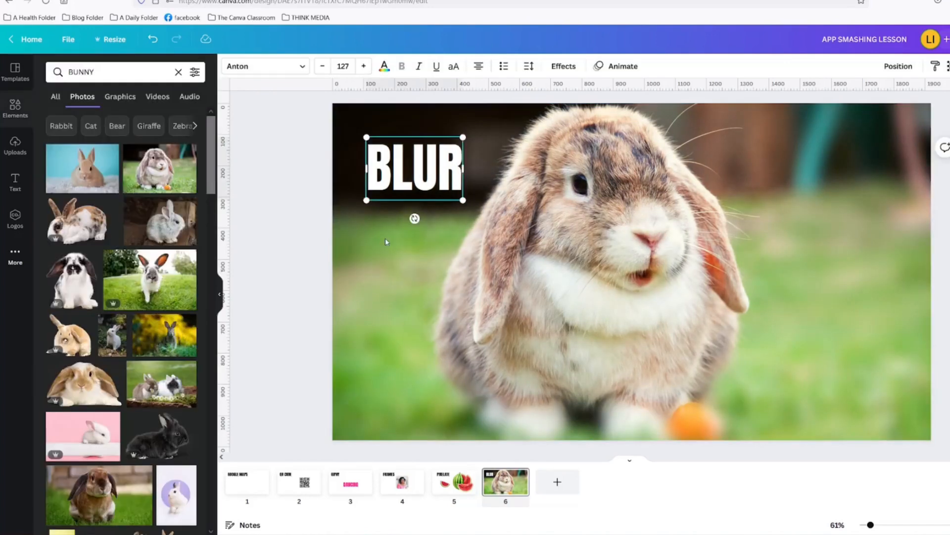
{"action": "left_click", "coordinate": [388, 240]}
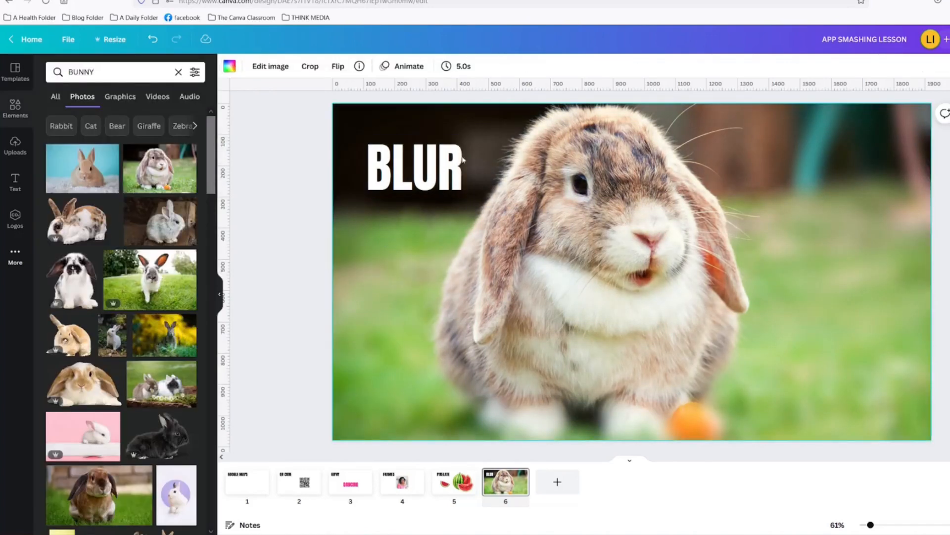
{"action": "left_click", "coordinate": [271, 66]}
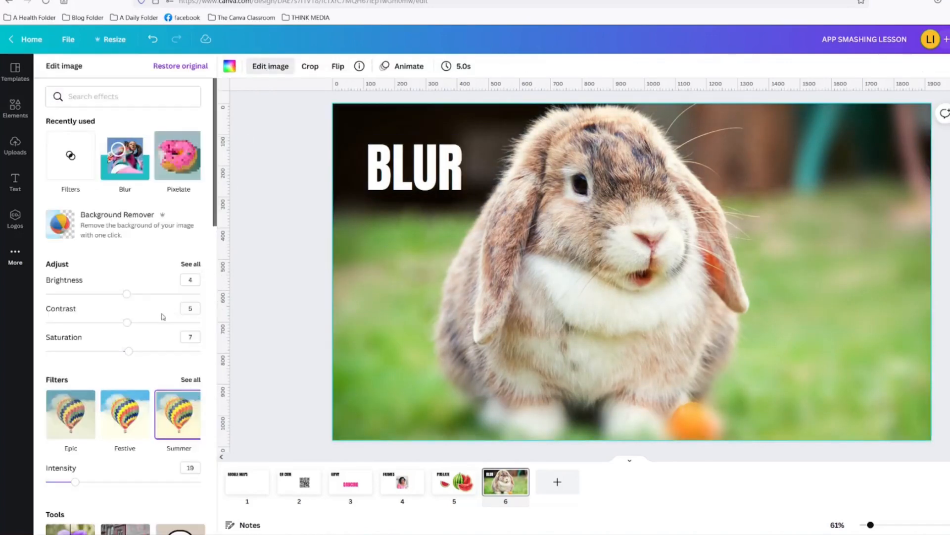
{"action": "scroll", "coordinate": [157, 431], "scroll_direction": "down", "scroll_amount": 1}
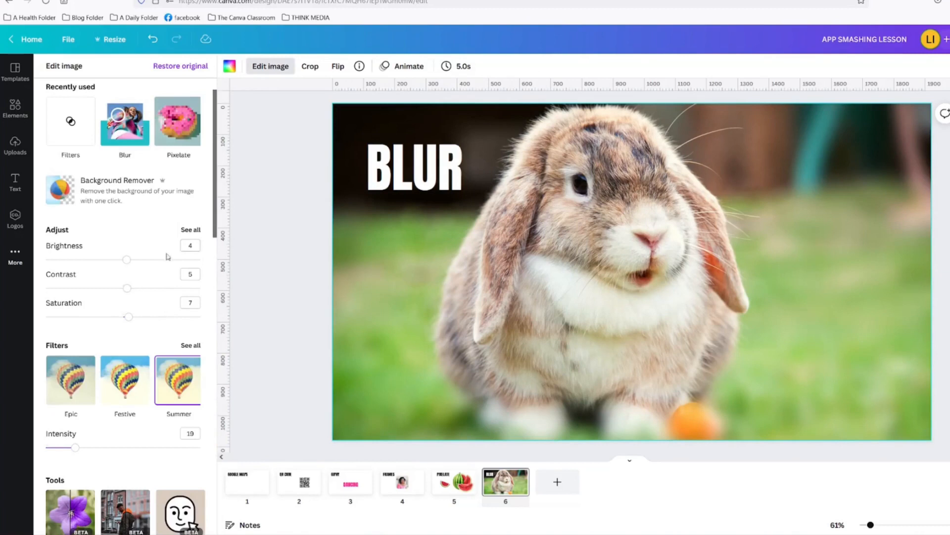
{"action": "left_click", "coordinate": [189, 231]}
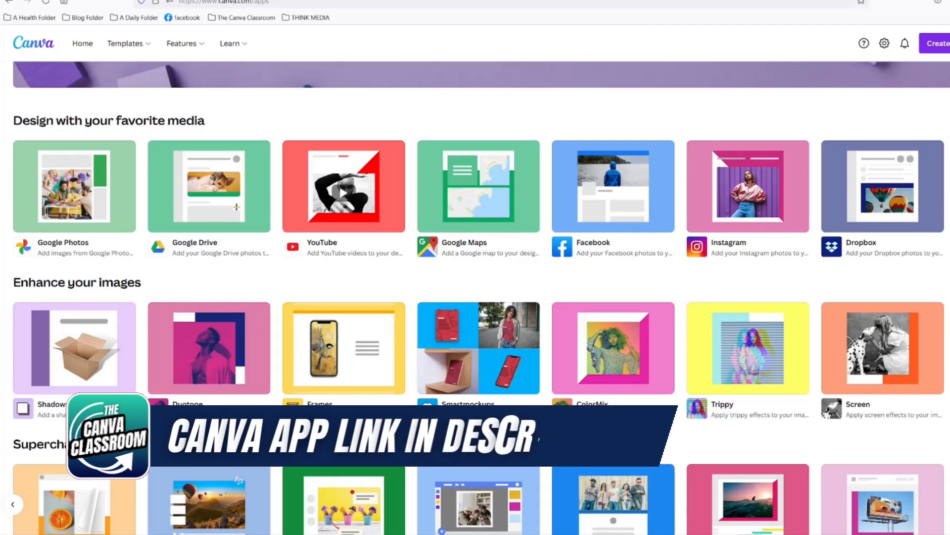
Step: Preview and close the Wideo app, then start a new design with the Trippy app
{"action": "scroll", "coordinate": [202, 183], "scroll_direction": "down", "scroll_amount": 3}
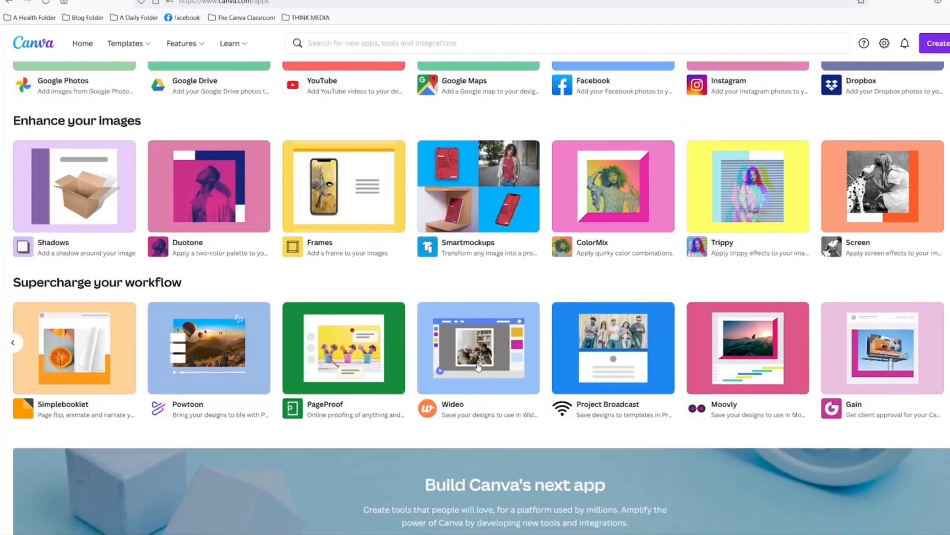
{"action": "left_click", "coordinate": [478, 367]}
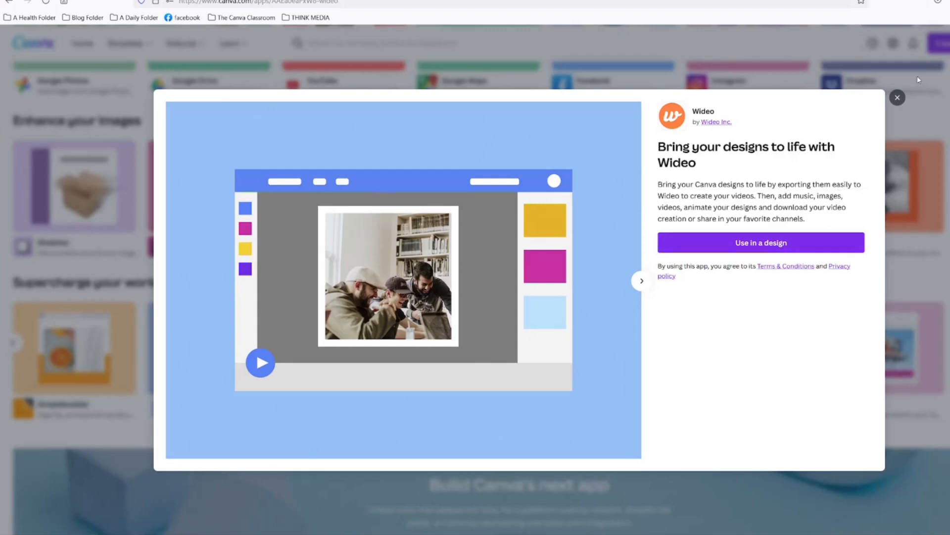
{"action": "left_click", "coordinate": [897, 97]}
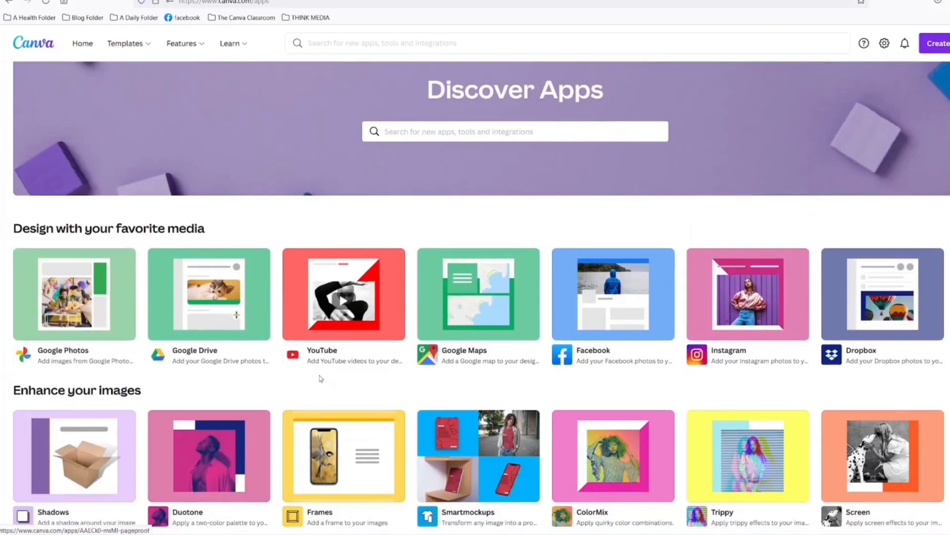
{"action": "scroll", "coordinate": [214, 497], "scroll_direction": "down", "scroll_amount": 3}
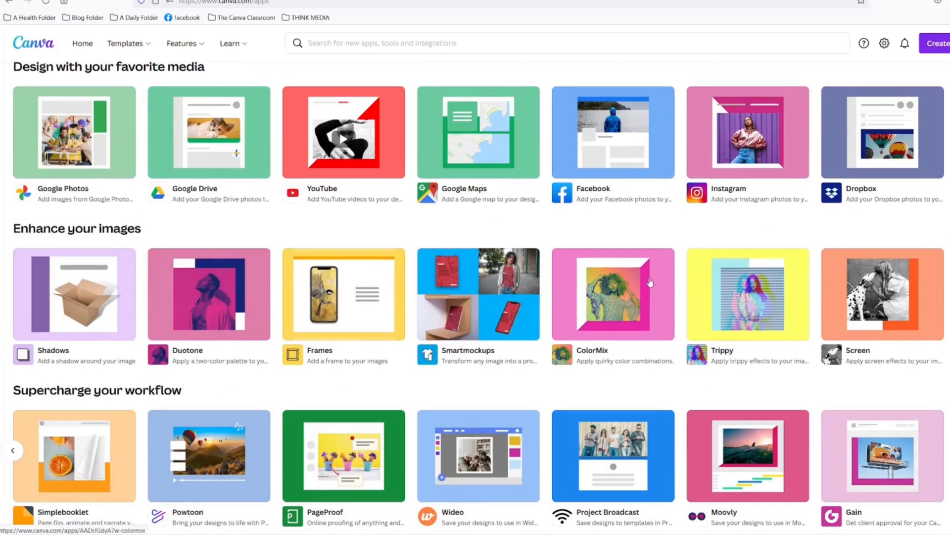
{"action": "left_click", "coordinate": [747, 303]}
{"action": "left_click", "coordinate": [781, 186]}
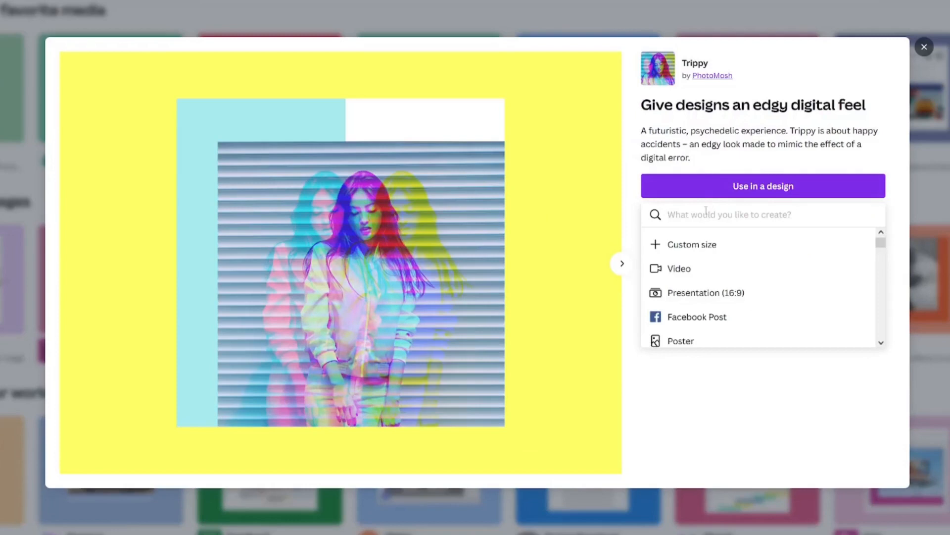
{"action": "left_click", "coordinate": [698, 316]}
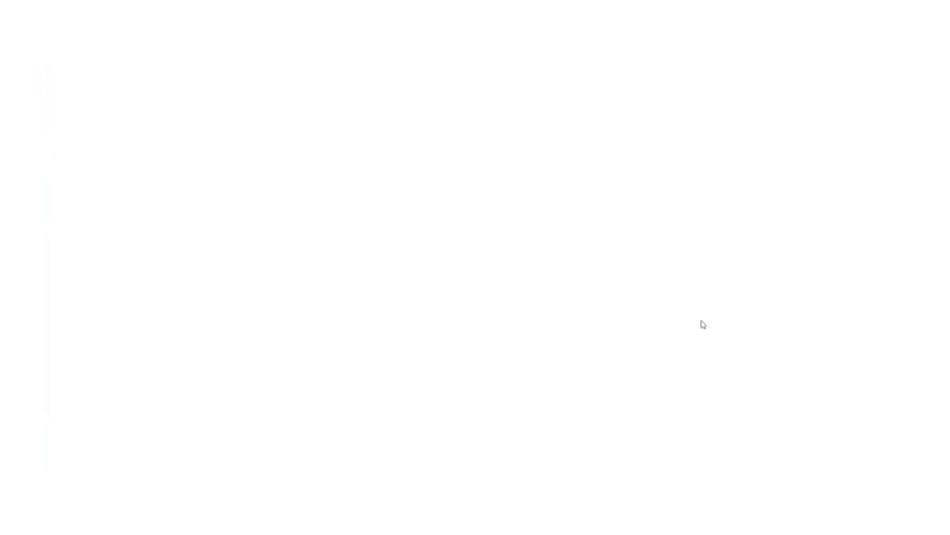